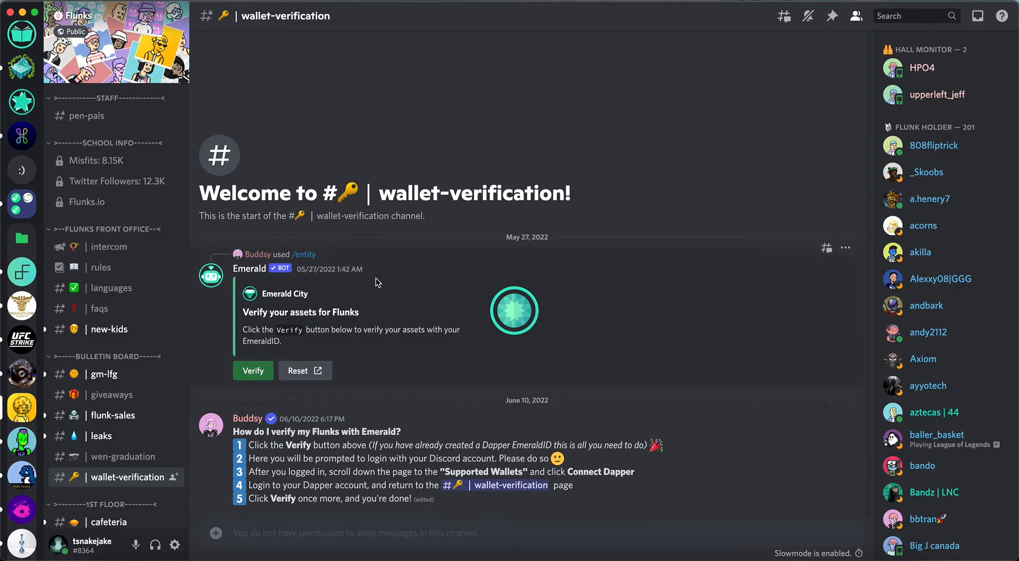
Verify the Flunks assets with the Emerald bot in the wallet-verification channel and dismiss its reply.
scroll(19, 372, "down", 2)
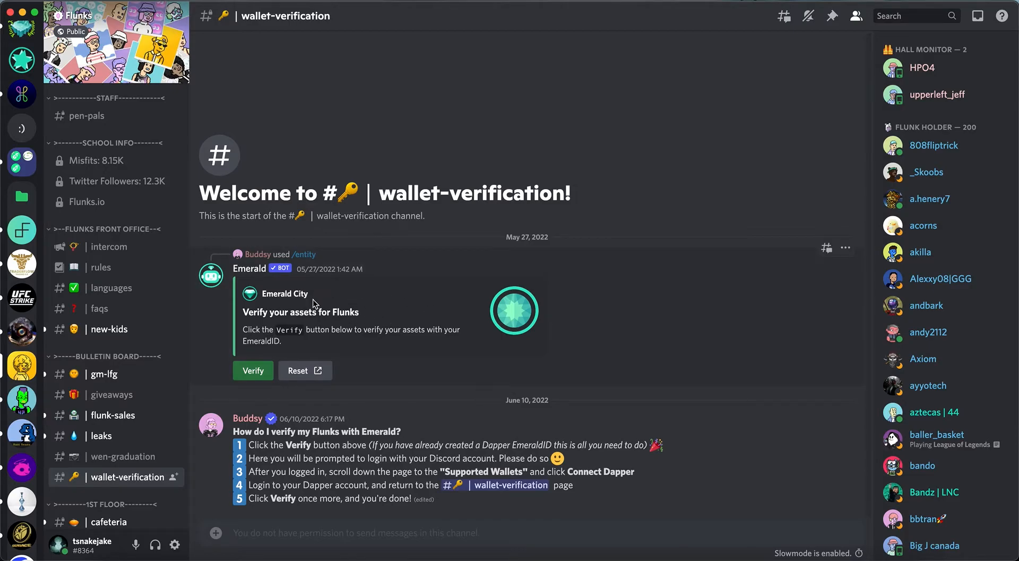
left_click_drag(371, 318, 244, 311)
left_click_drag(283, 342, 244, 329)
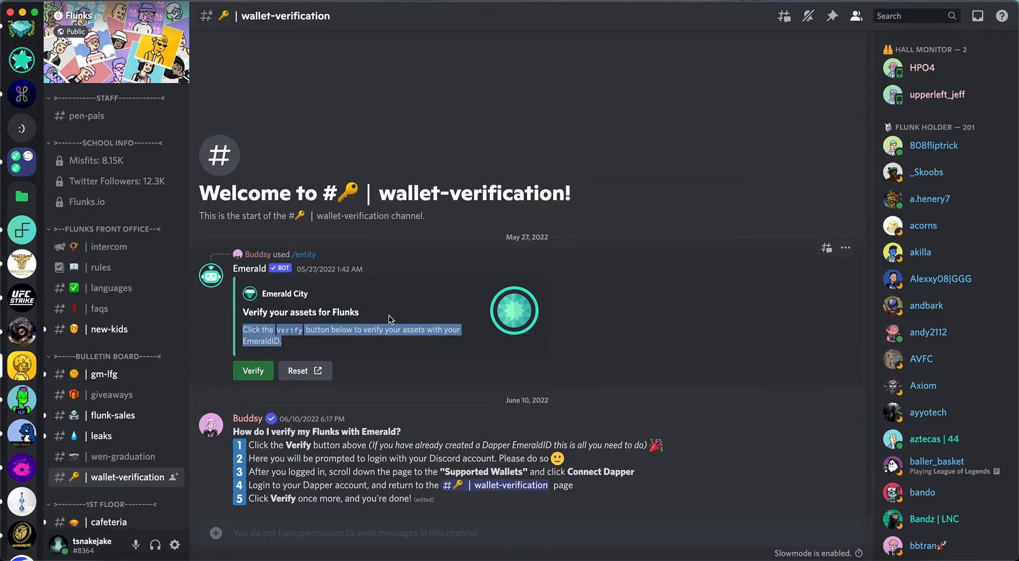
left_click(478, 316)
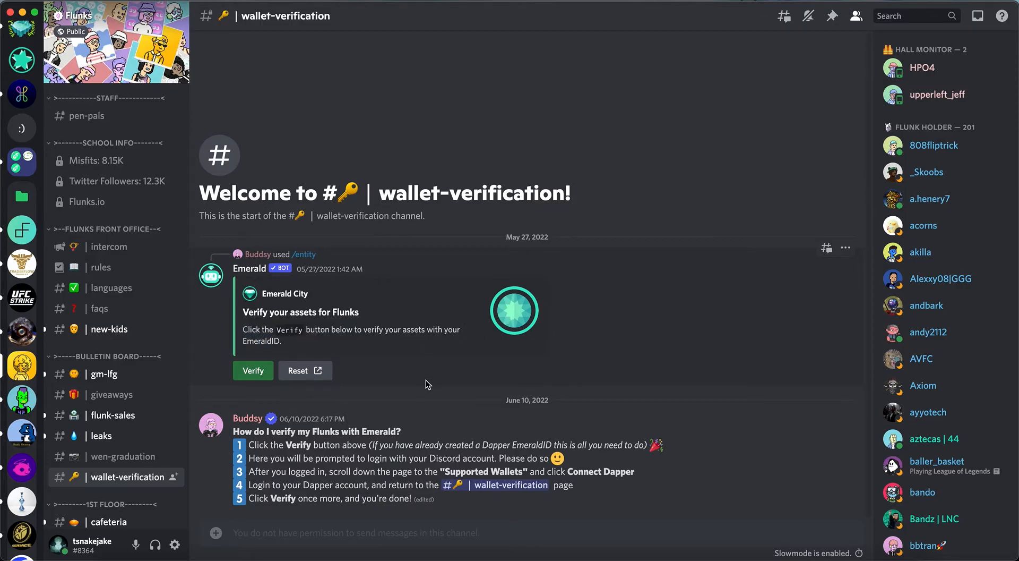
left_click(254, 370)
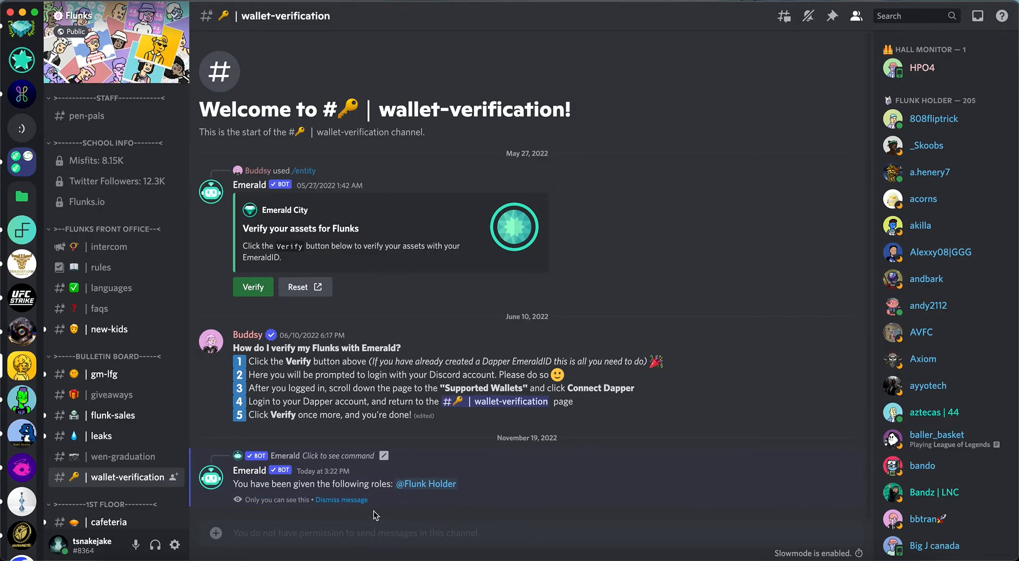
left_click(360, 500)
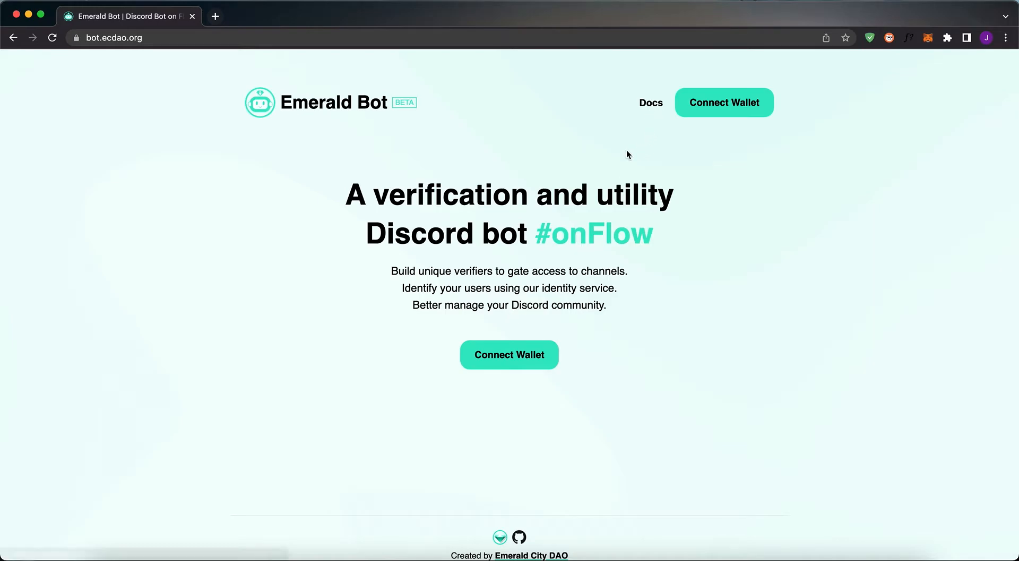
Open the Emerald Bot website's documentation and look over the overview page's feature, Getting Started and contact sections.
left_click(652, 103)
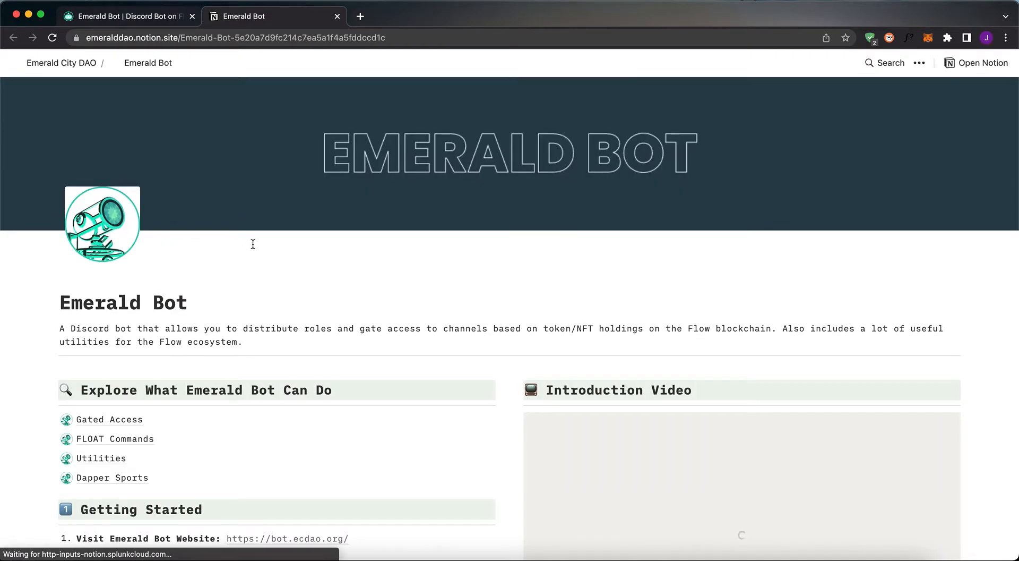
scroll(283, 268, "down", 2)
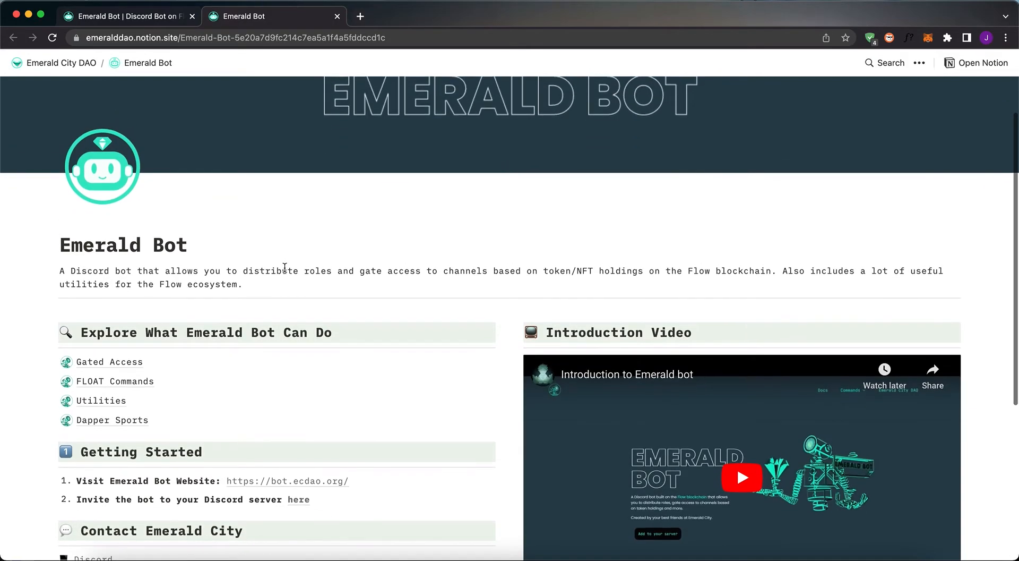
scroll(284, 267, "down", 2)
scroll(282, 394, "down", 2)
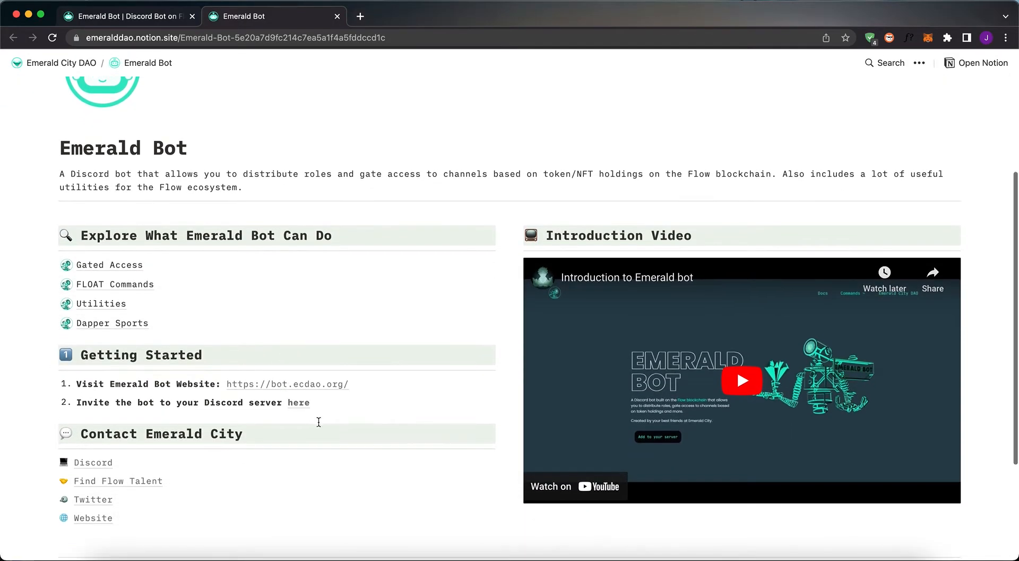
scroll(5, 462, "down", 1)
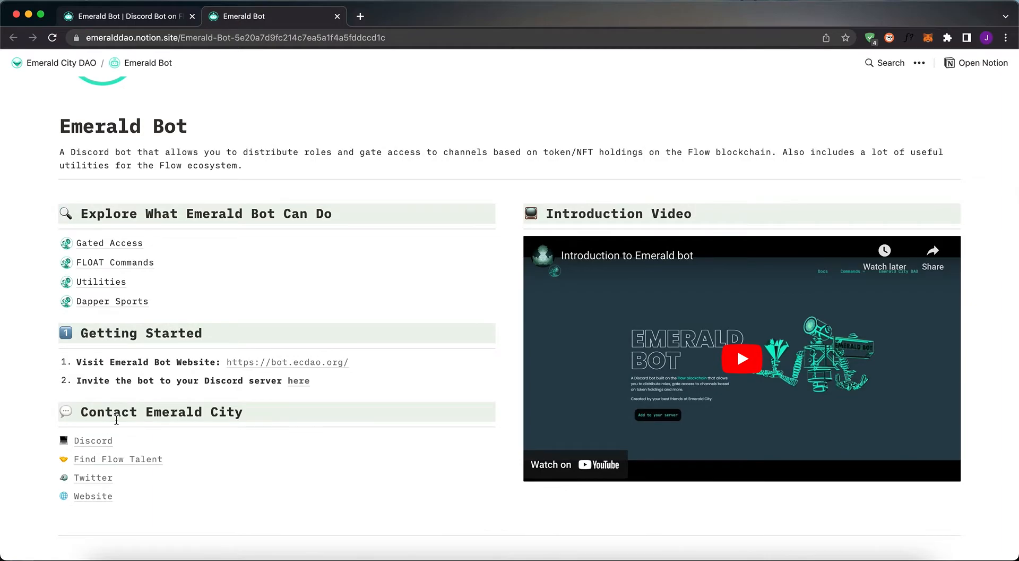
scroll(117, 419, "up", 1)
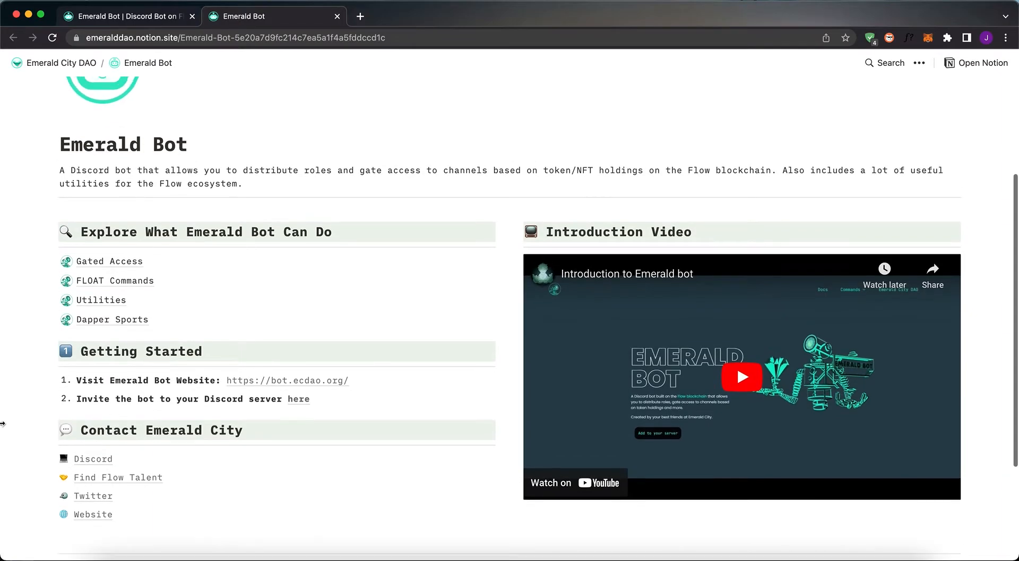
View the Gated Access documentation around Complex NFT Verification and return to the Emerald Bot overview page.
left_click(108, 260)
scroll(396, 344, "down", 15)
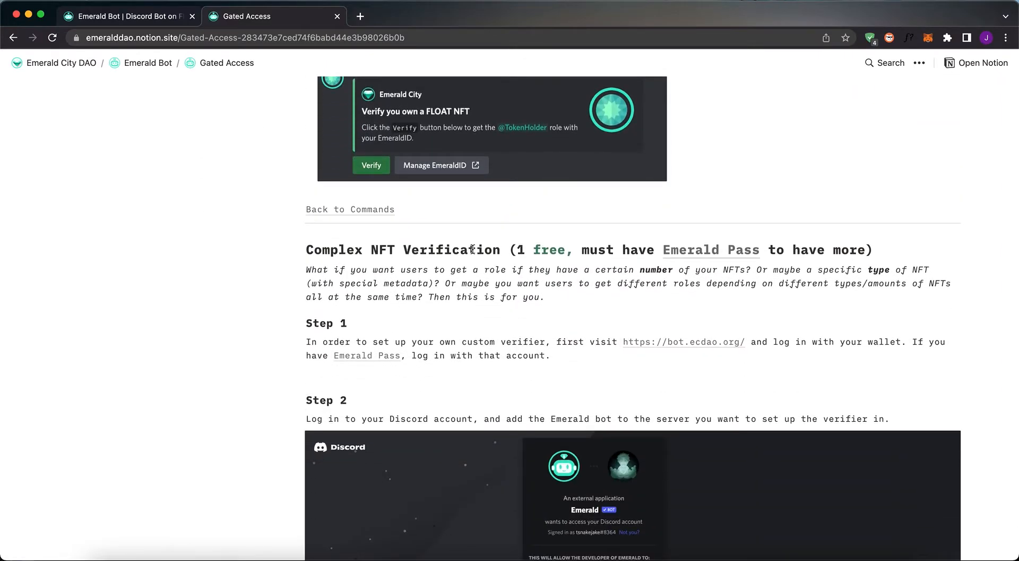
scroll(453, 249, "up", 3)
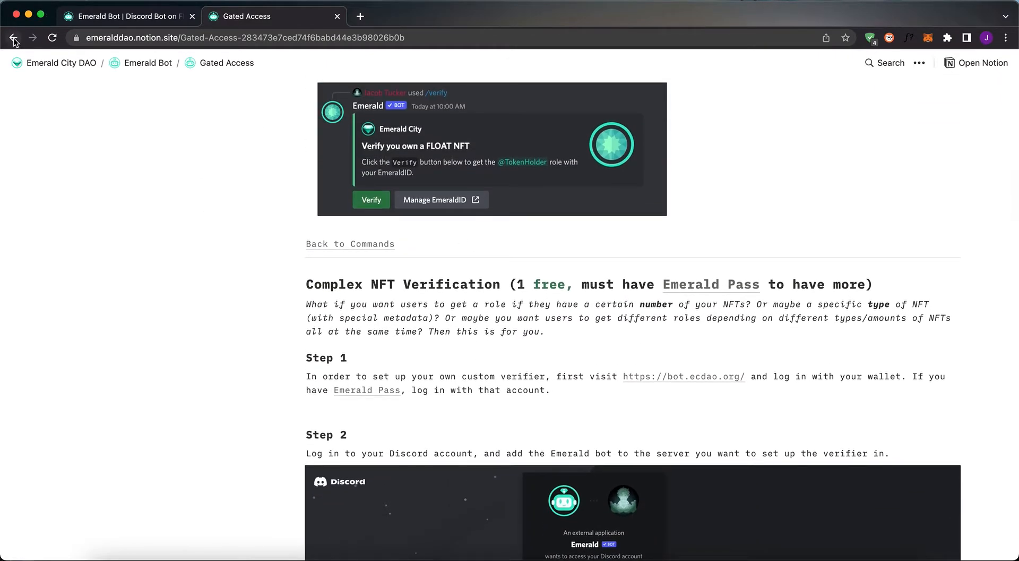
left_click(13, 38)
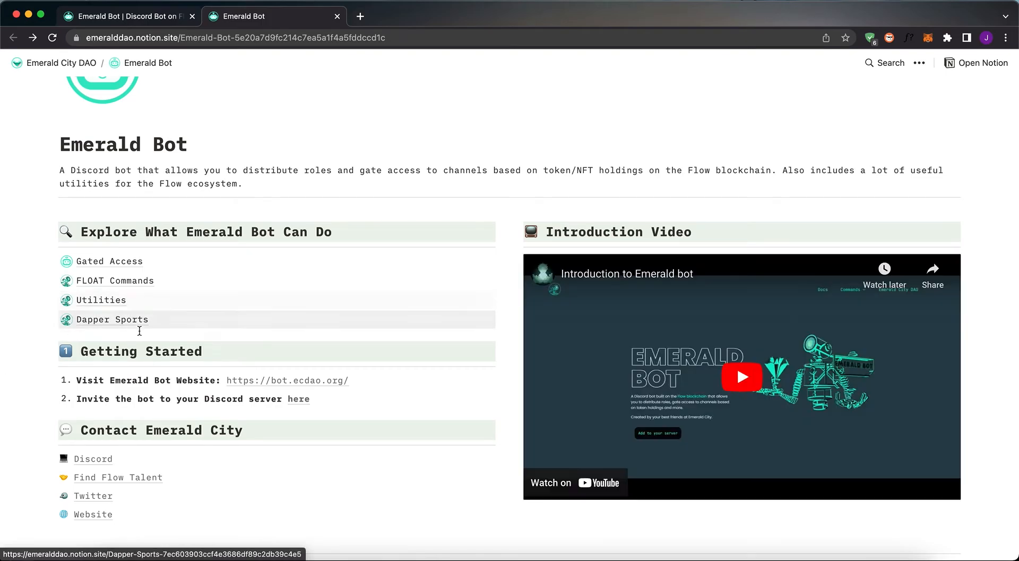
Look through the bot commands on the Utilities documentation page and close the documentation.
scroll(140, 358, "up", 1)
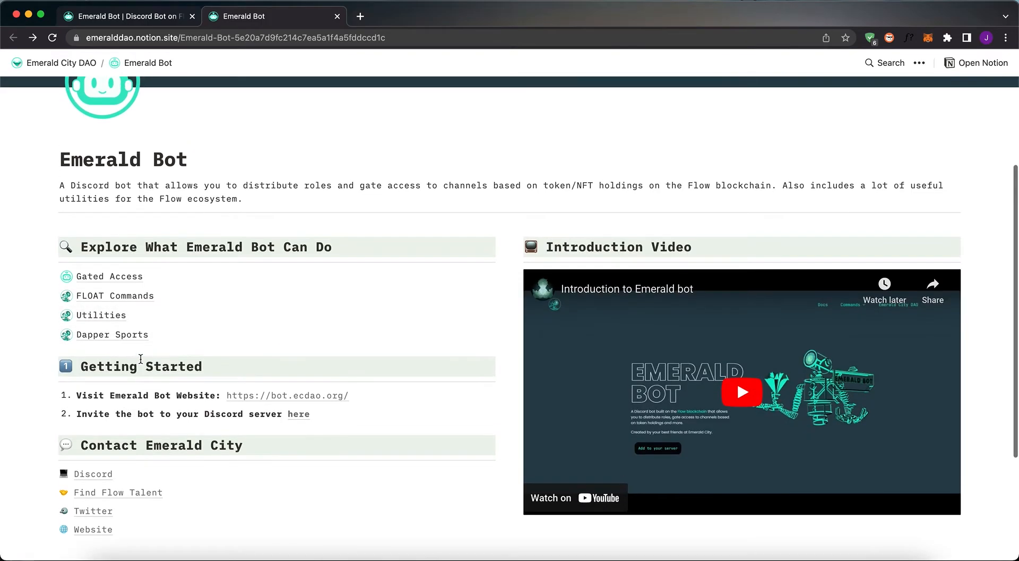
left_click(101, 315)
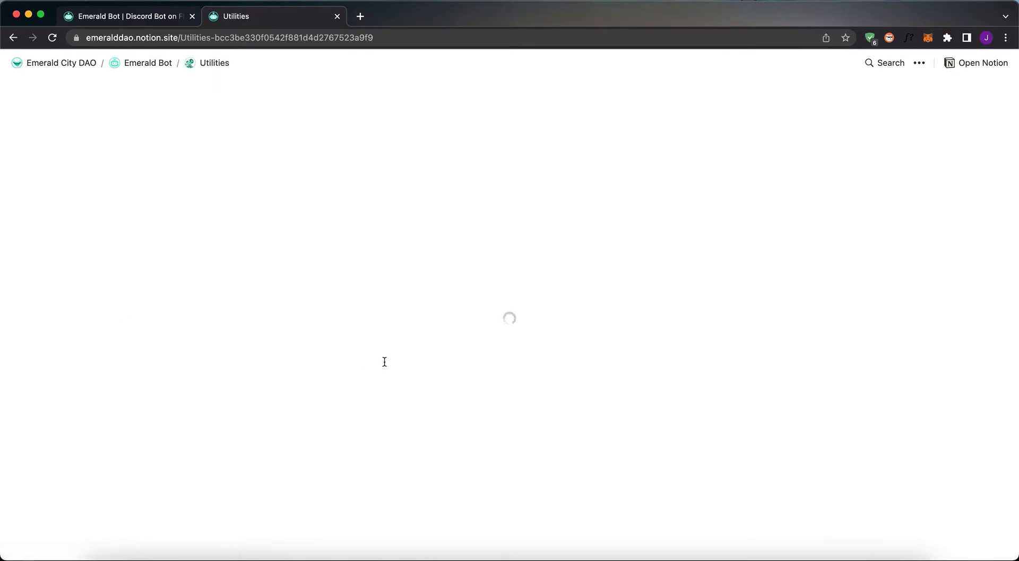
scroll(380, 428, "down", 3)
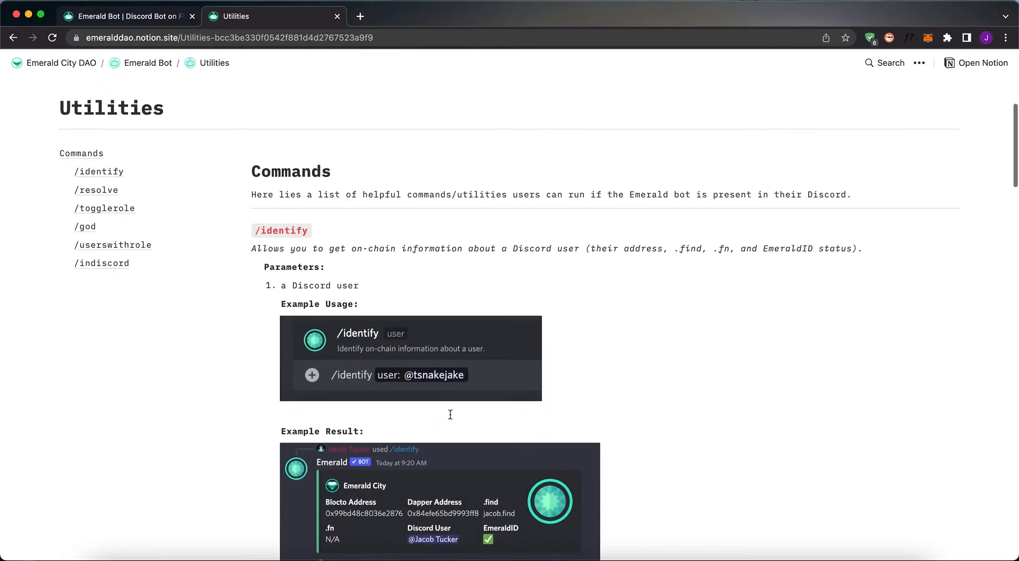
scroll(415, 406, "down", 3)
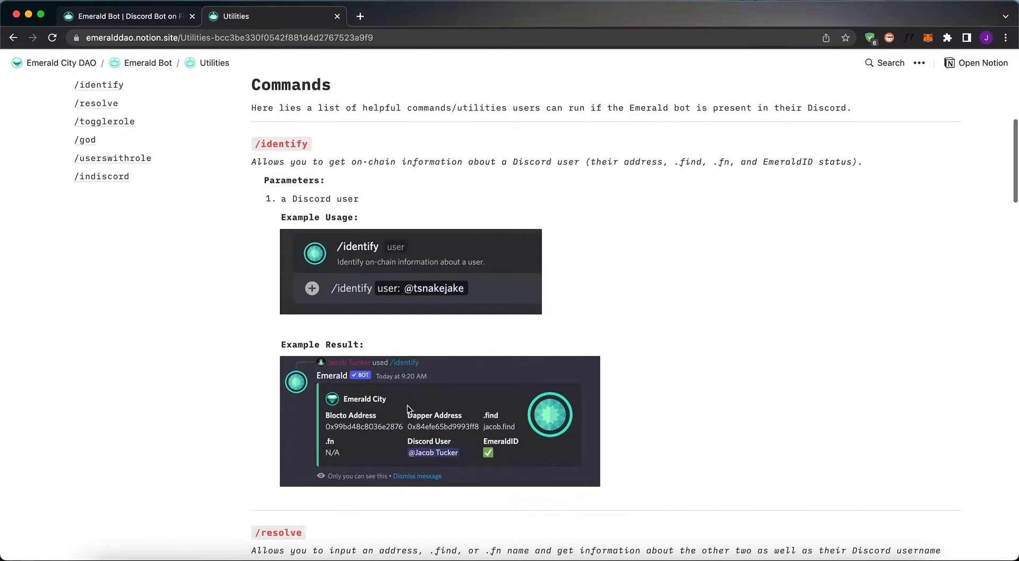
scroll(375, 221, "up", 1)
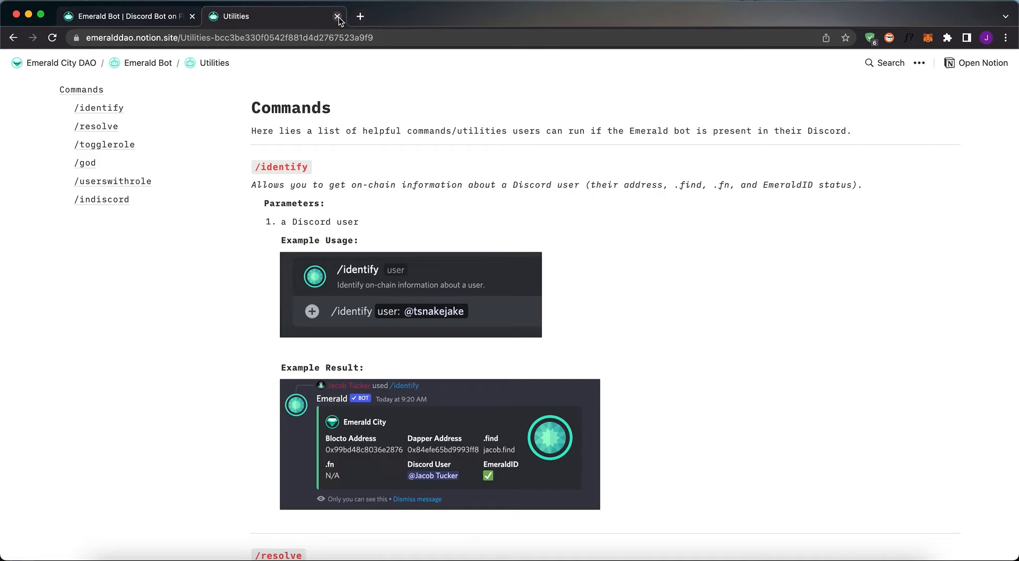
left_click(337, 17)
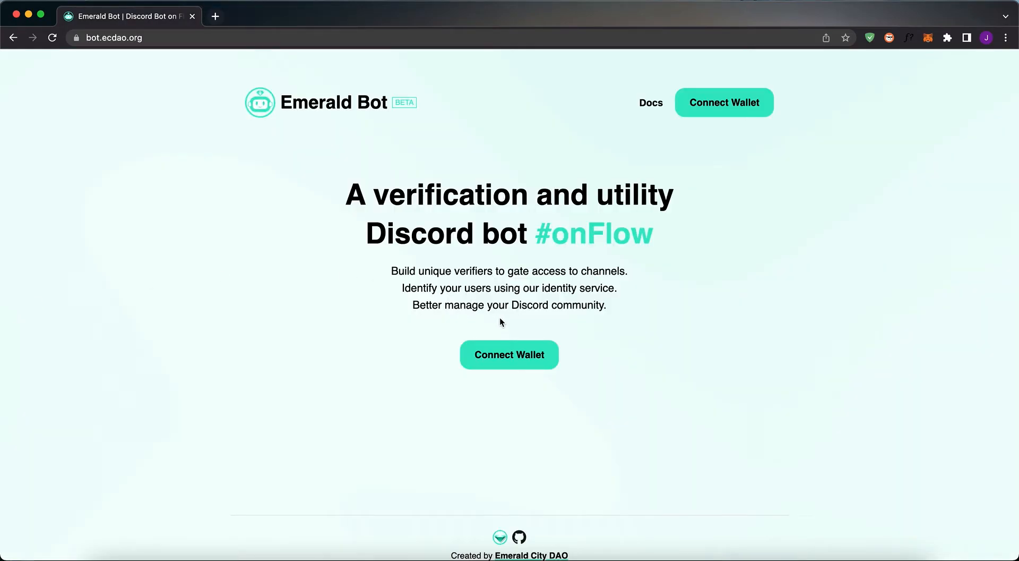
Connect the Blocto wallet to Emerald Bot and confirm signing in with the existing account.
left_click(467, 354)
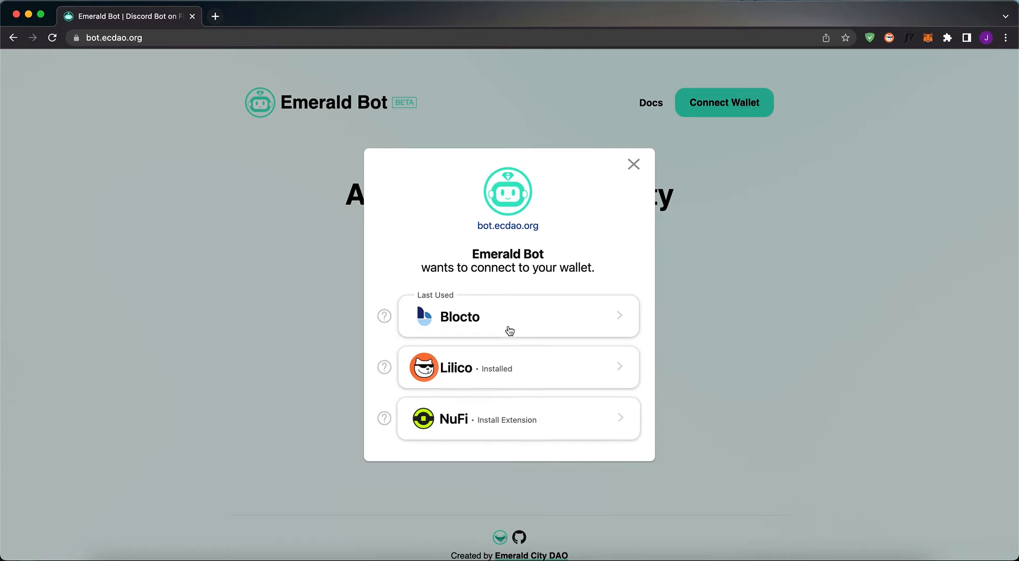
left_click(520, 312)
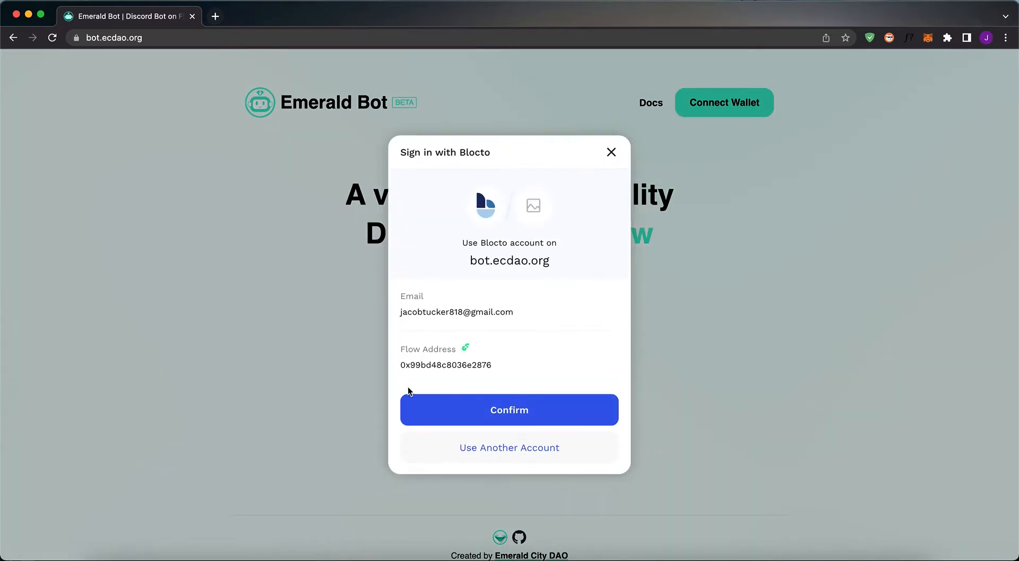
left_click(515, 409)
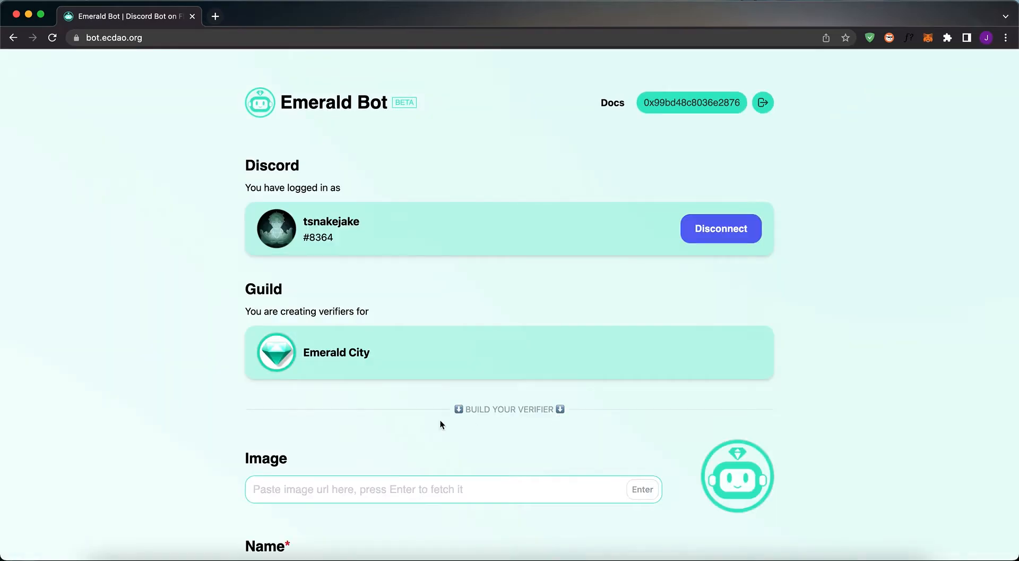
Disconnect the Discord account and start reconnecting it, choosing Emerald City as the server to add the bot to.
left_click(711, 232)
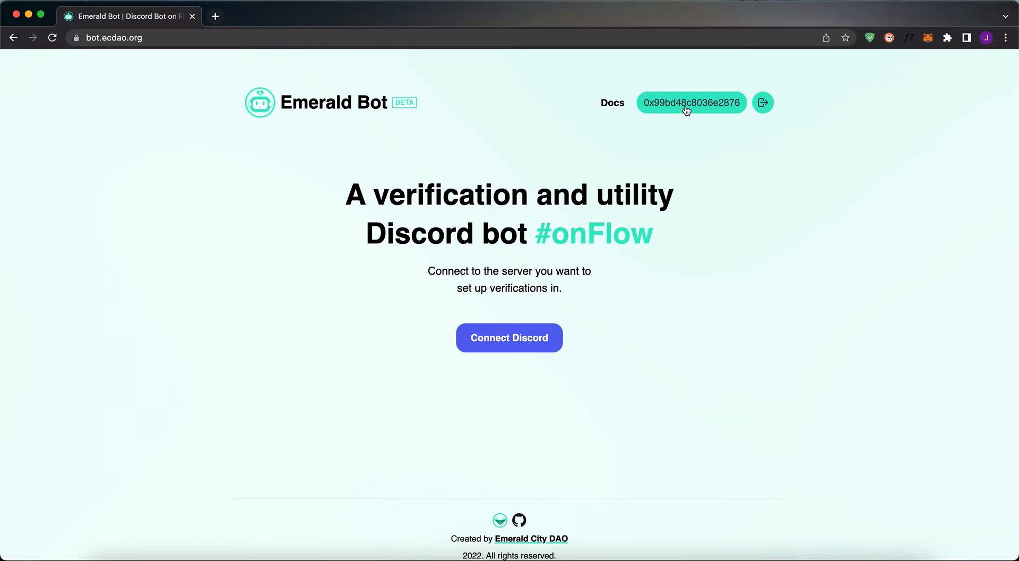
left_click(505, 338)
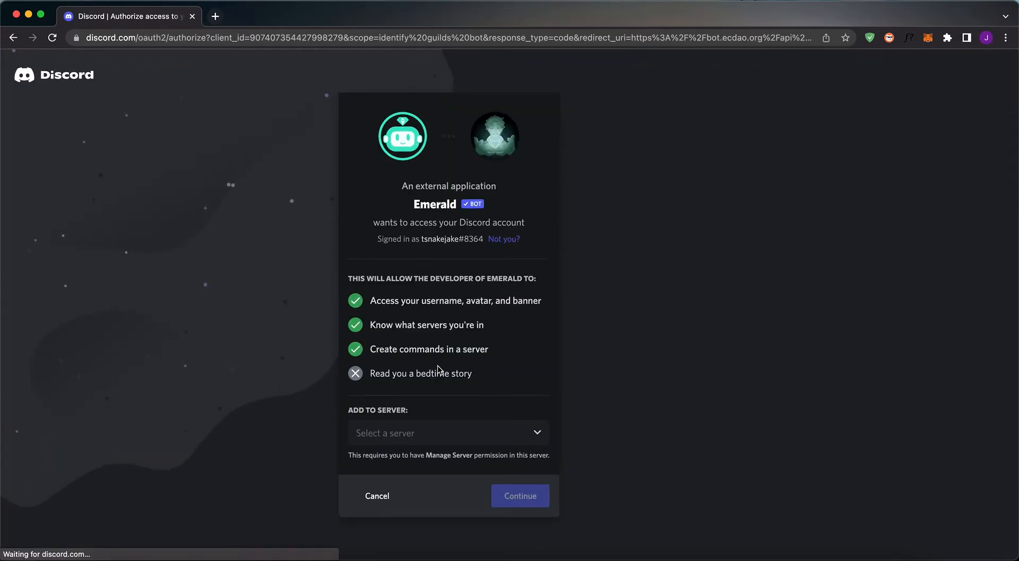
left_click(447, 433)
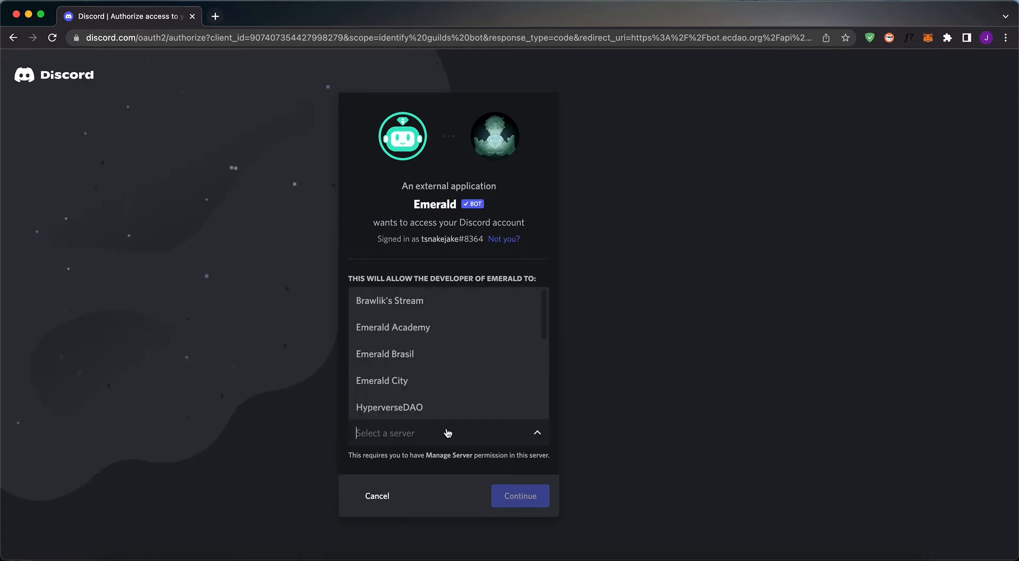
scroll(446, 374, "down", 1)
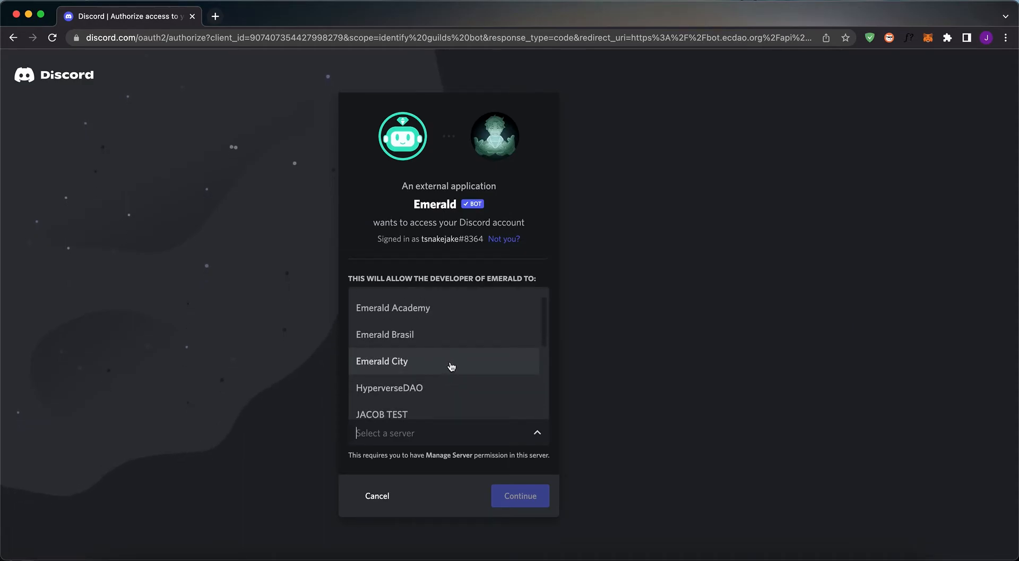
left_click(449, 364)
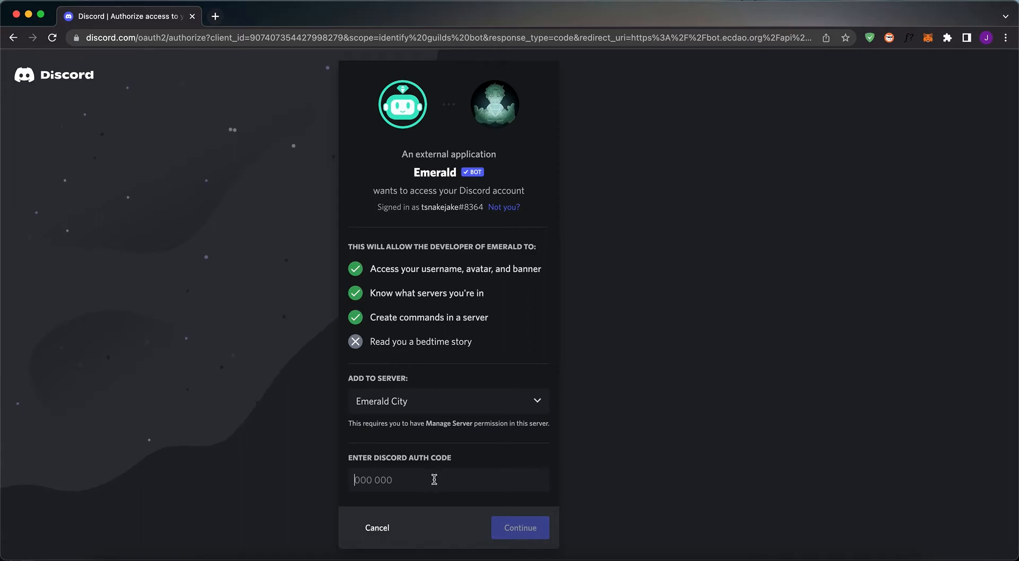
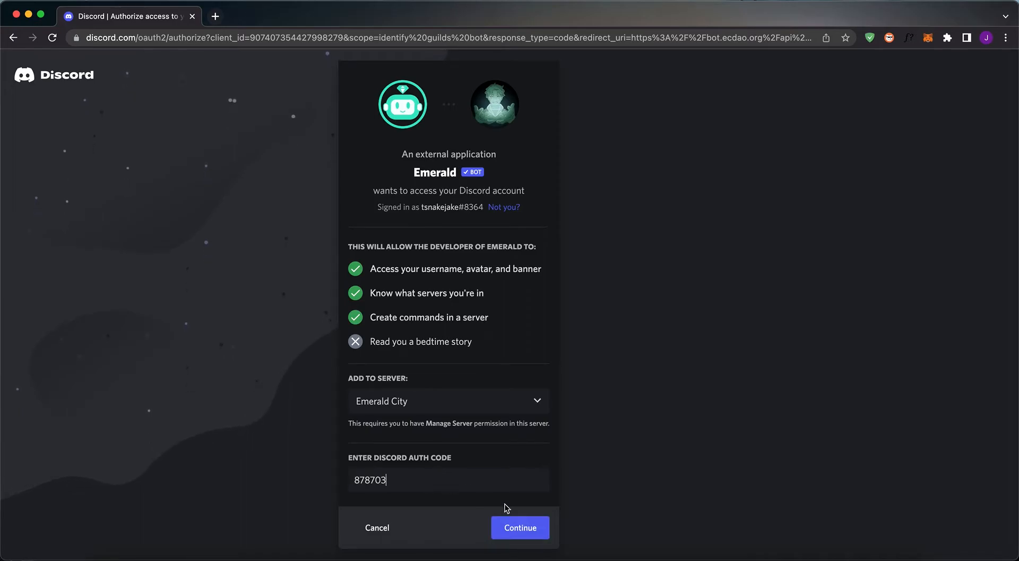
Enter the Discord auth code and authorize the Emerald bot for the selected server.
left_click(511, 527)
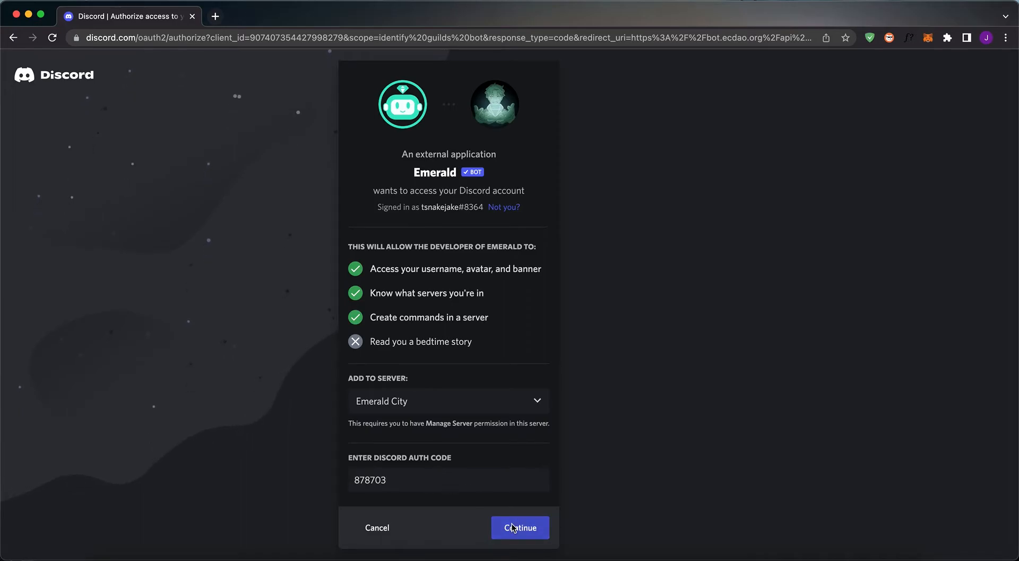
left_click(532, 494)
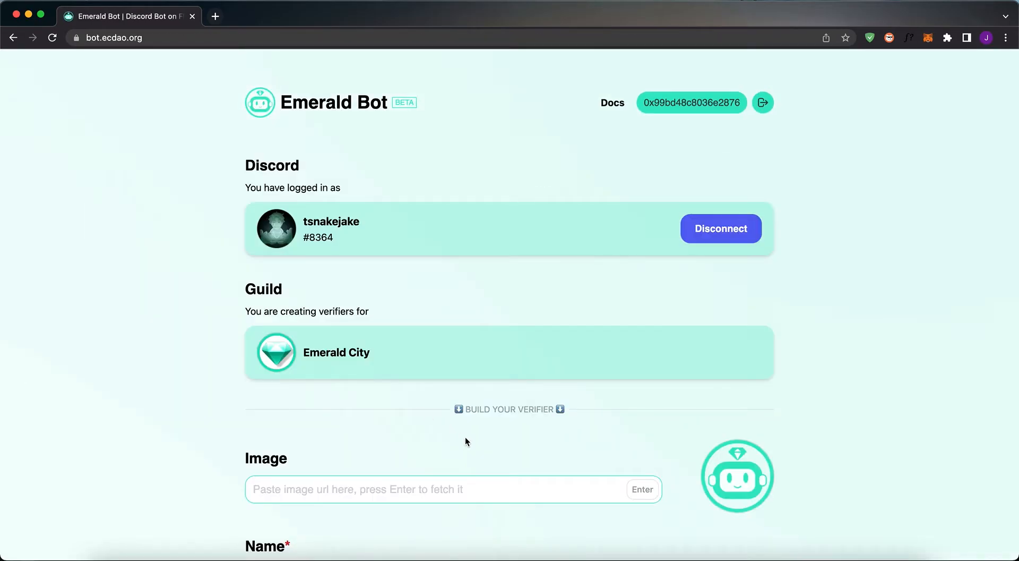
Examine the guild entry and the Image, Name, Description and Verification Mode sections of the verifier form.
scroll(466, 436, "down", 1)
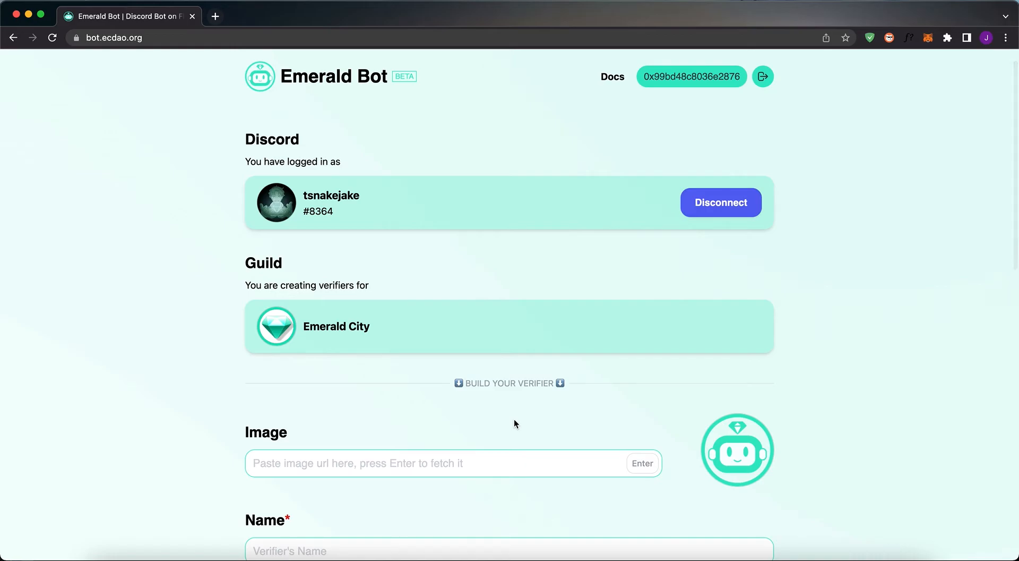
scroll(508, 414, "down", 1)
scroll(507, 414, "down", 1)
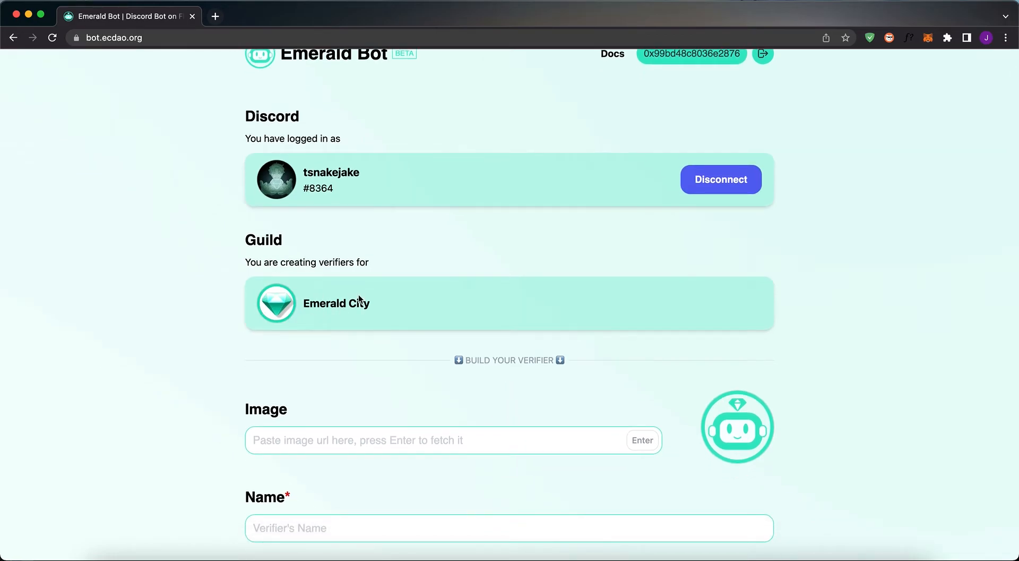
scroll(371, 348, "down", 1)
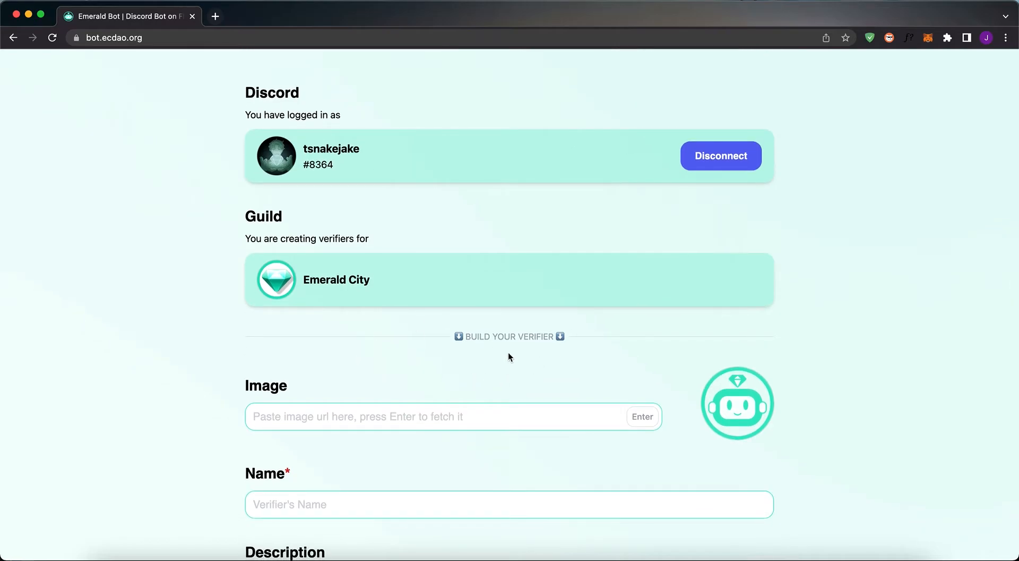
scroll(509, 359, "down", 1)
scroll(509, 369, "down", 5)
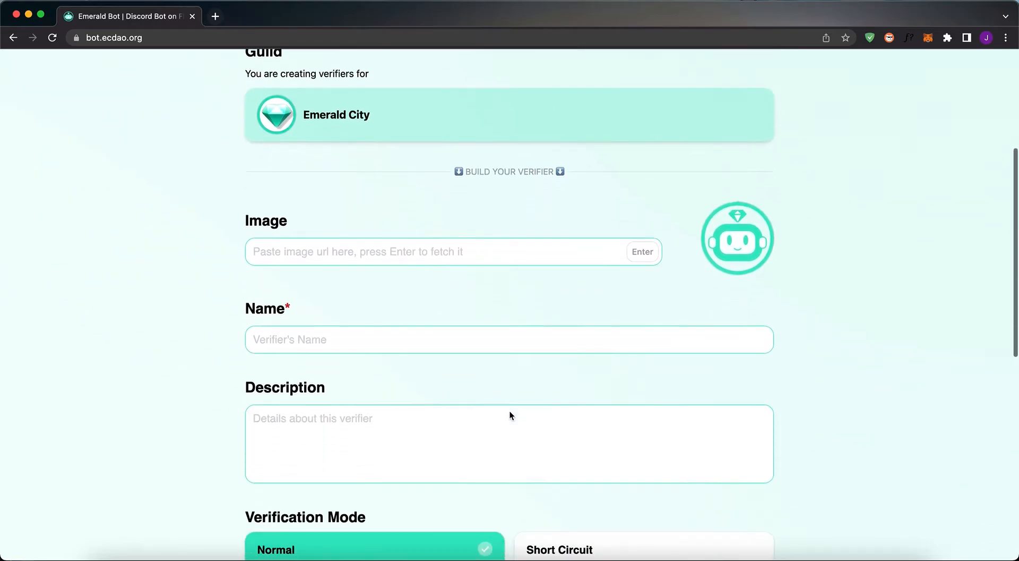
scroll(507, 404, "up", 1)
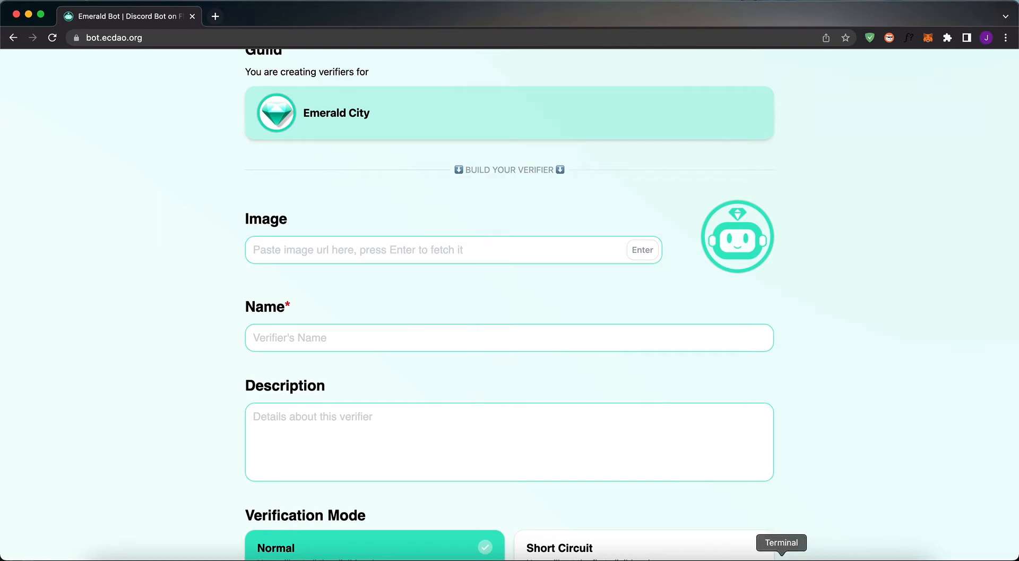
Switch to Discord to examine the title and description of the Flunks verification message, and return to Chrome.
left_click(729, 555)
left_click_drag(362, 313, 244, 311)
left_click_drag(281, 341, 243, 330)
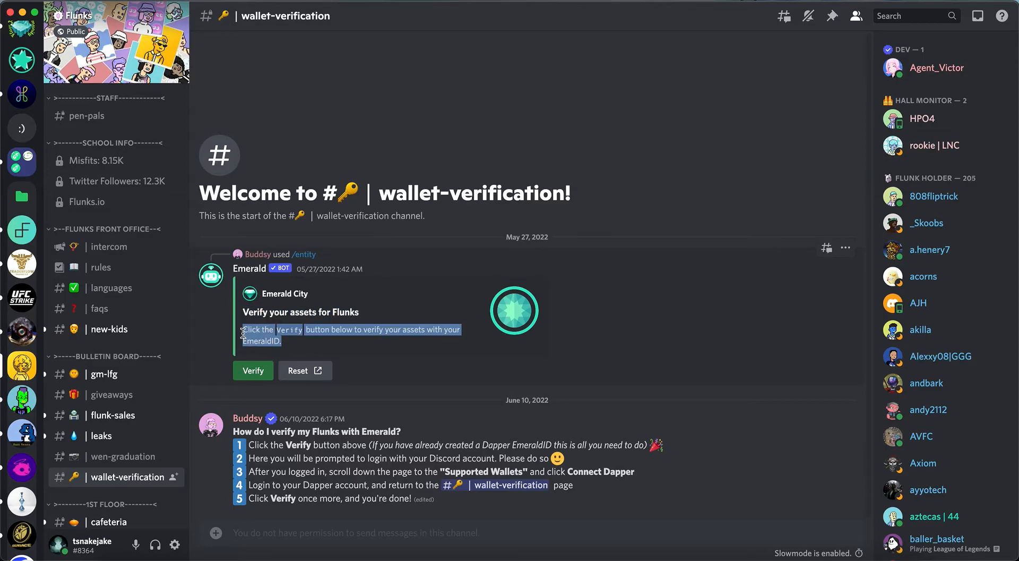
left_click(626, 555)
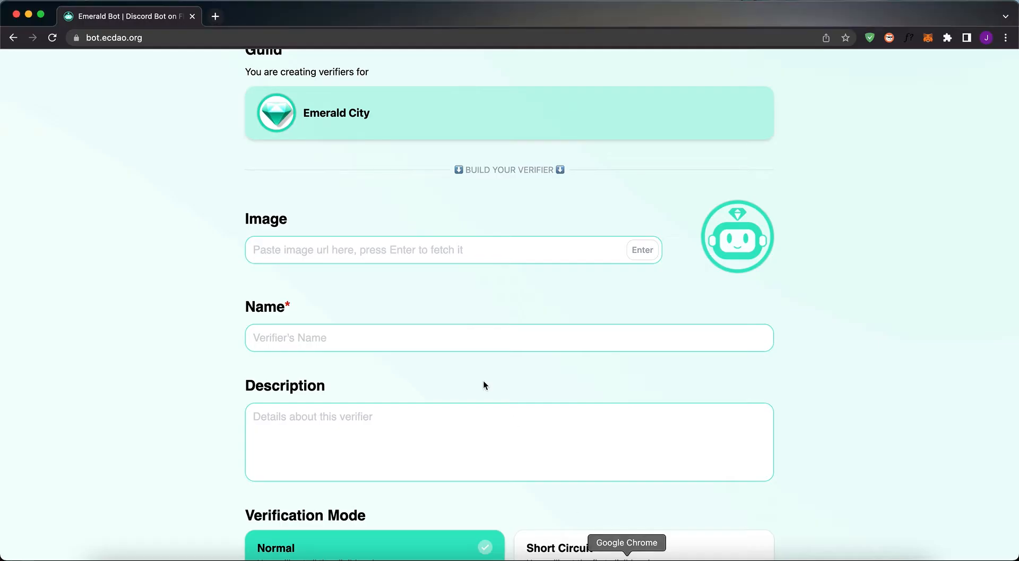
left_click(475, 253)
left_click(416, 286)
scroll(431, 306, "up", 1)
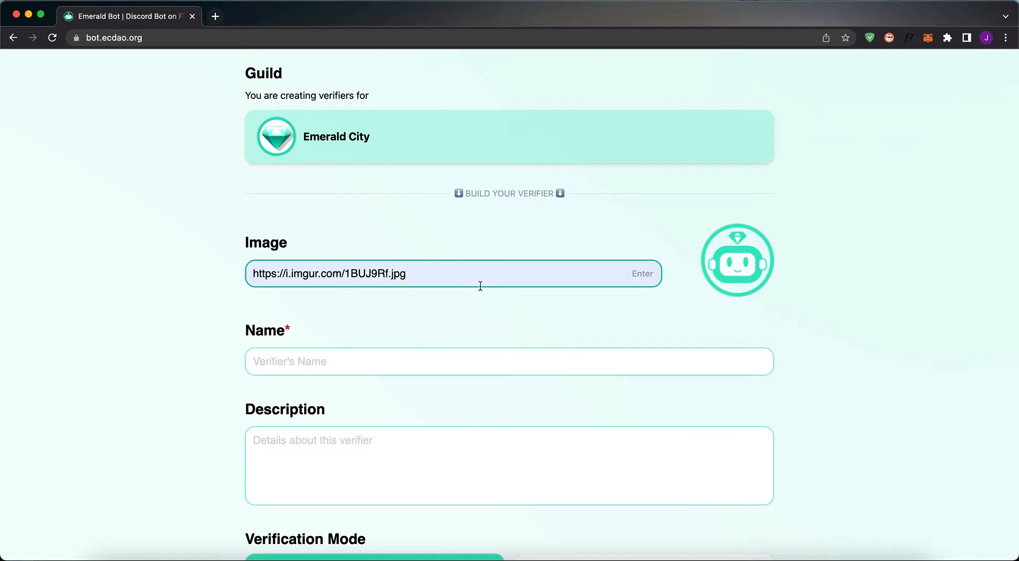
key("Return")
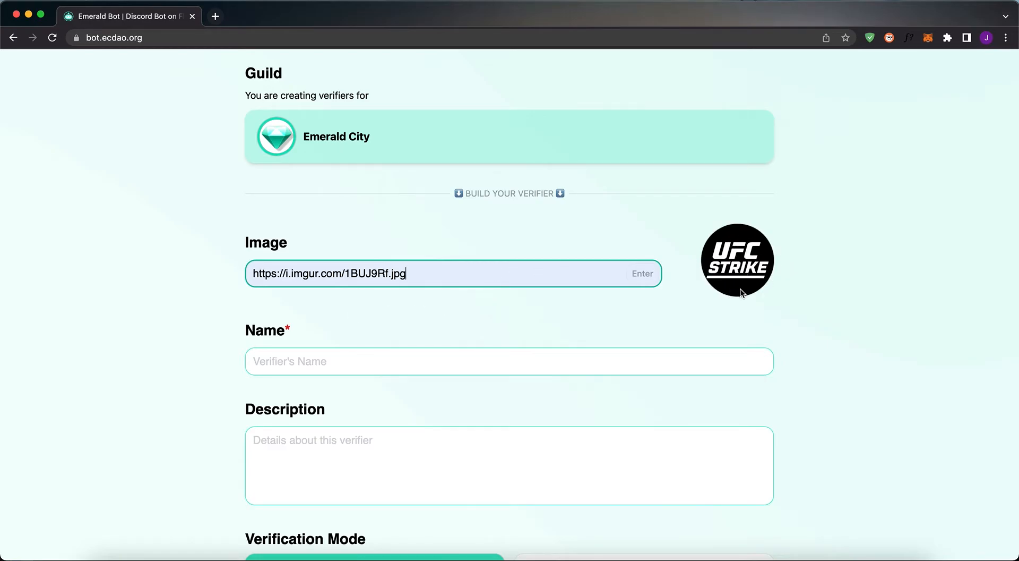
scroll(501, 324, "up", 1)
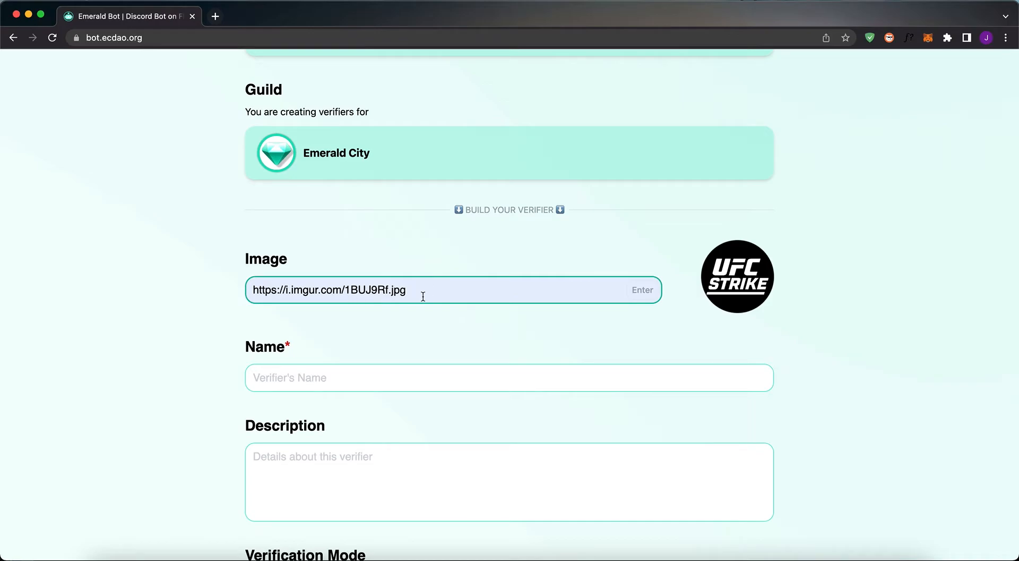
Name the verifier "Verifier Test".
scroll(416, 292, "down", 1)
left_click(438, 344)
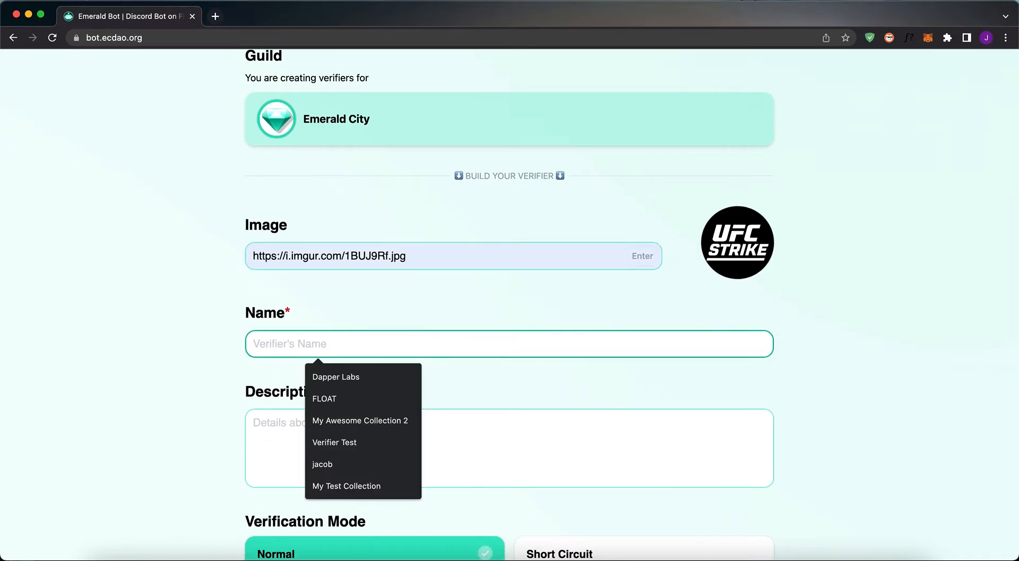
type("Verifier Test")
key("Tab")
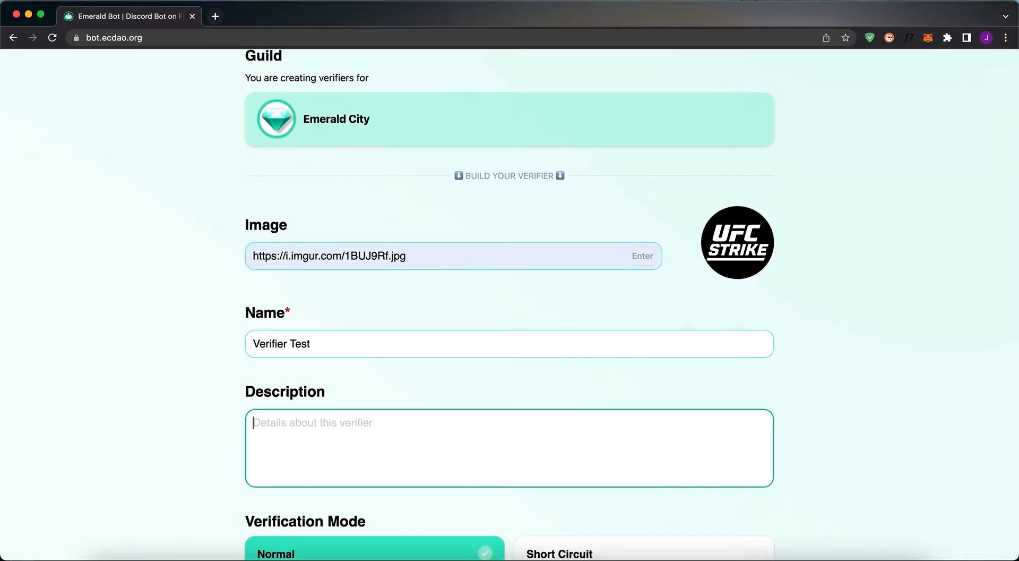
Enter the verifier description "This is a test verifier for all of you watching this video :)".
type("This is a")
type("test verifier for all")
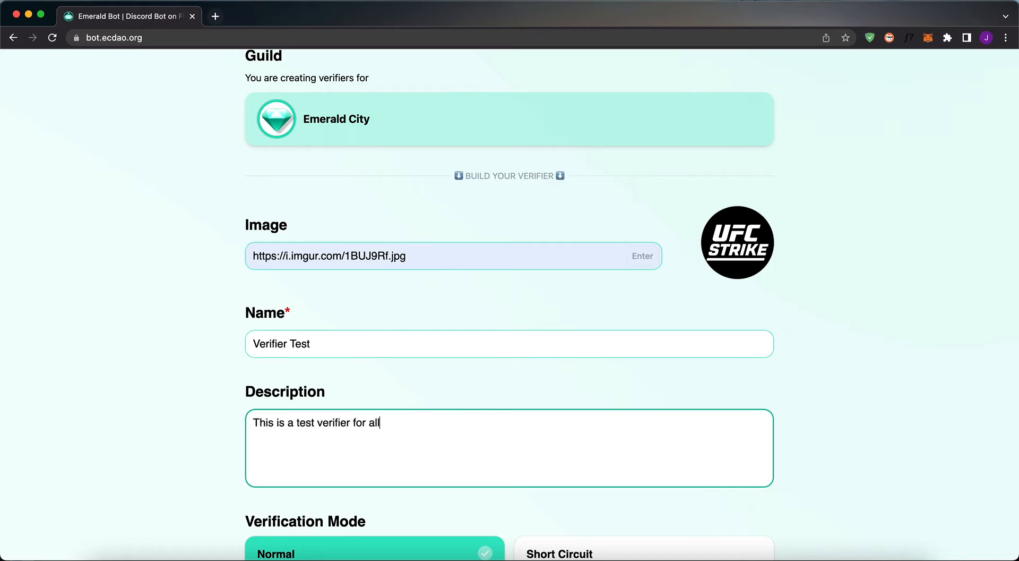
type(" of you watching this video :)")
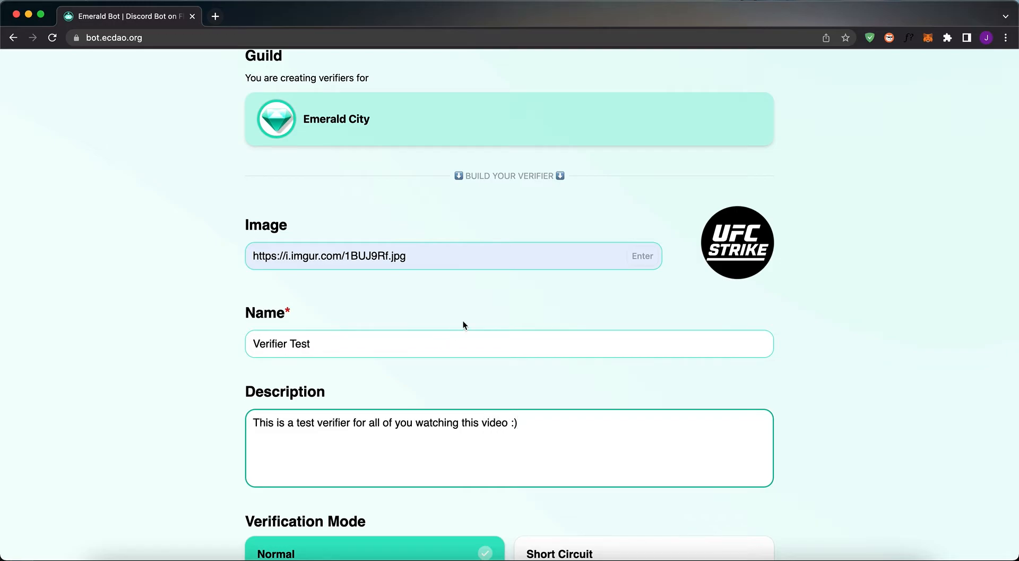
scroll(463, 325, "down", 5)
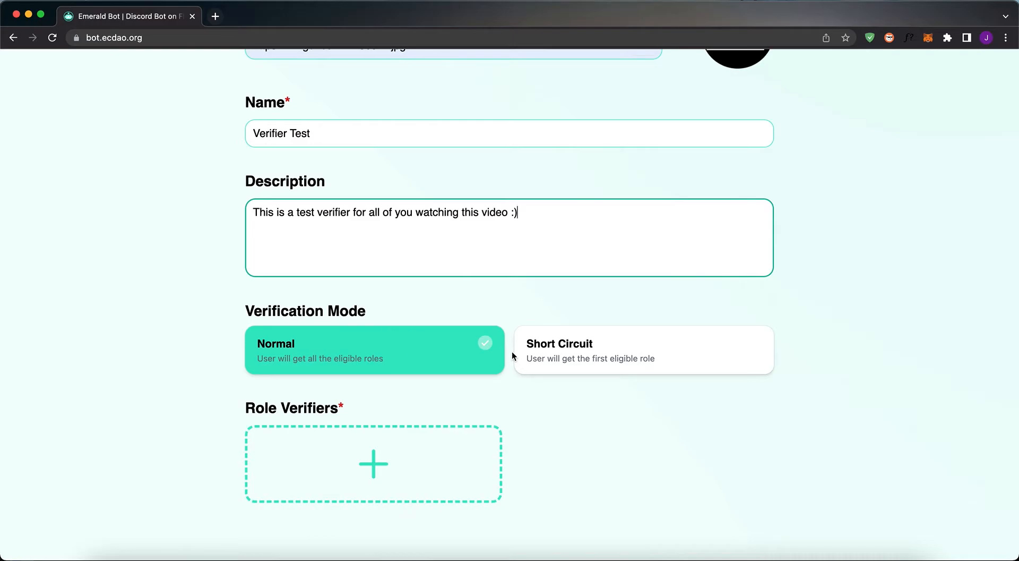
Start creating a role verifier and look at the roles that can be assigned.
scroll(509, 355, "down", 3)
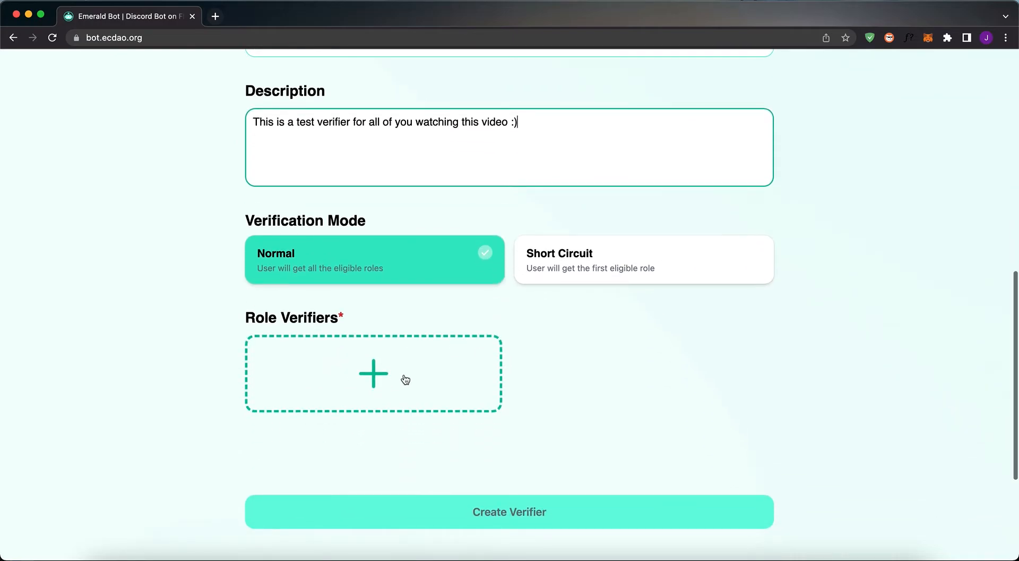
left_click(374, 314)
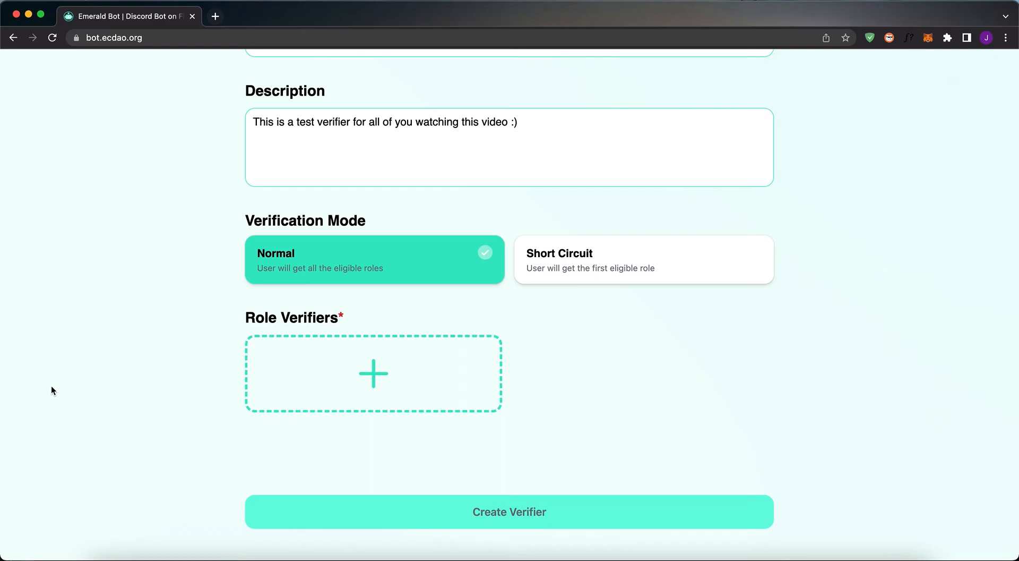
left_click(336, 370)
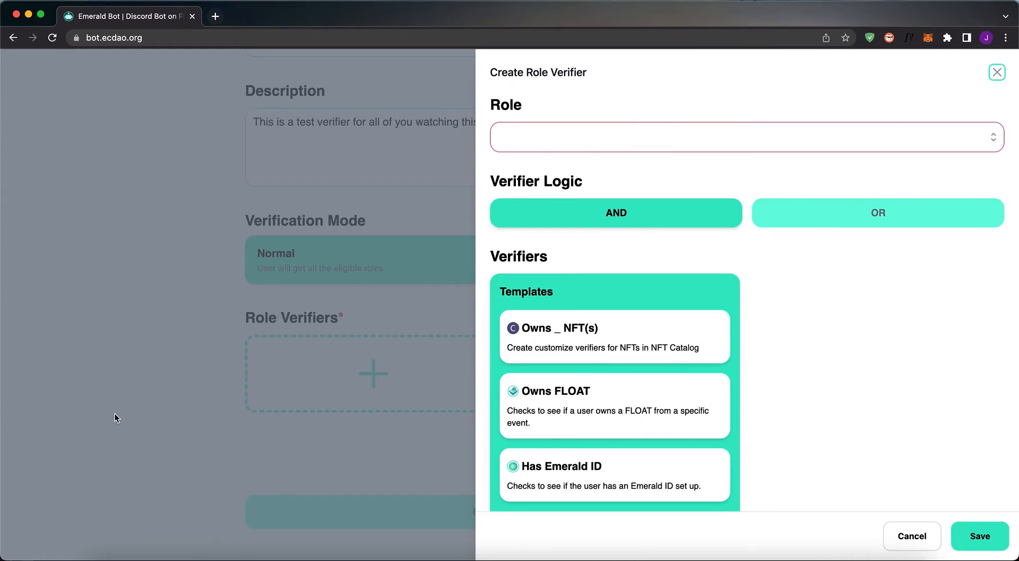
left_click(993, 139)
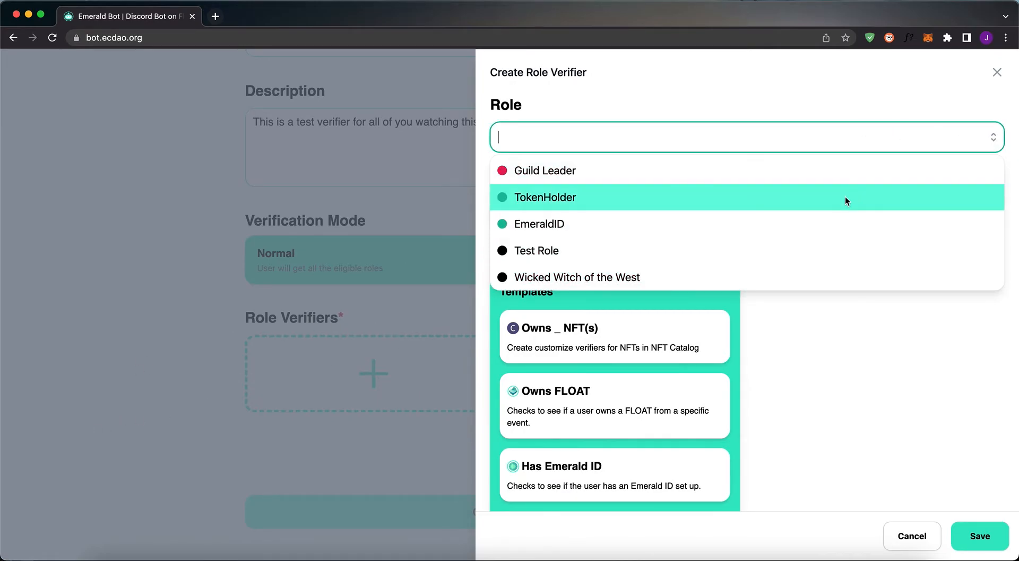
left_click(796, 419)
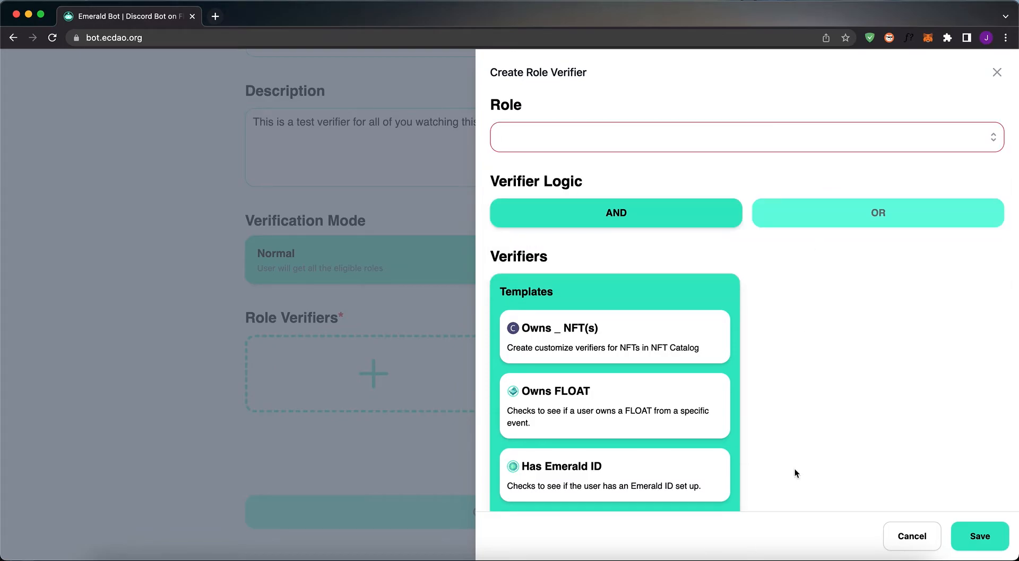
Switch to Discord and examine the Roles list in the Emerald City server settings.
left_click(728, 555)
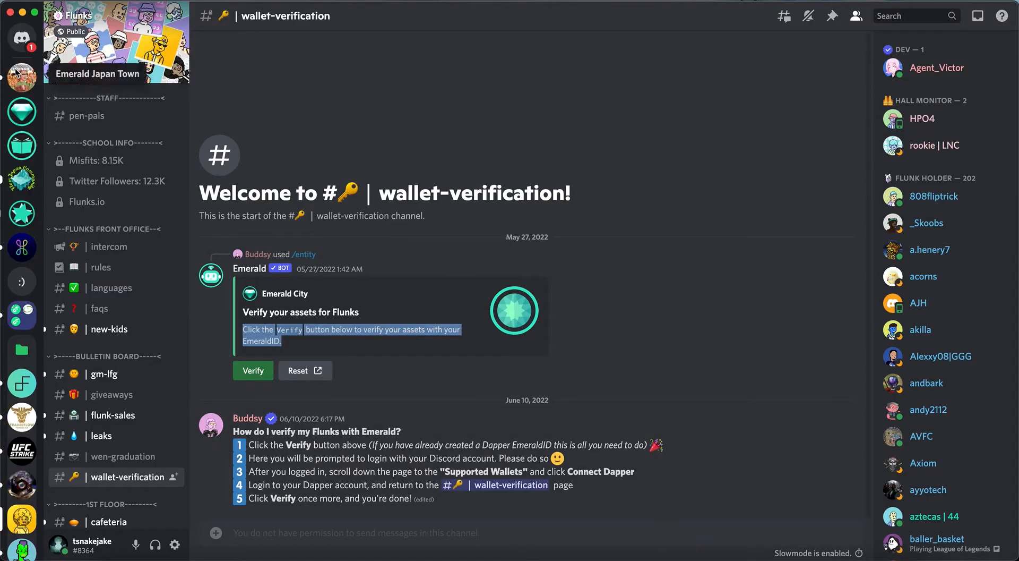
left_click(16, 114)
left_click(110, 18)
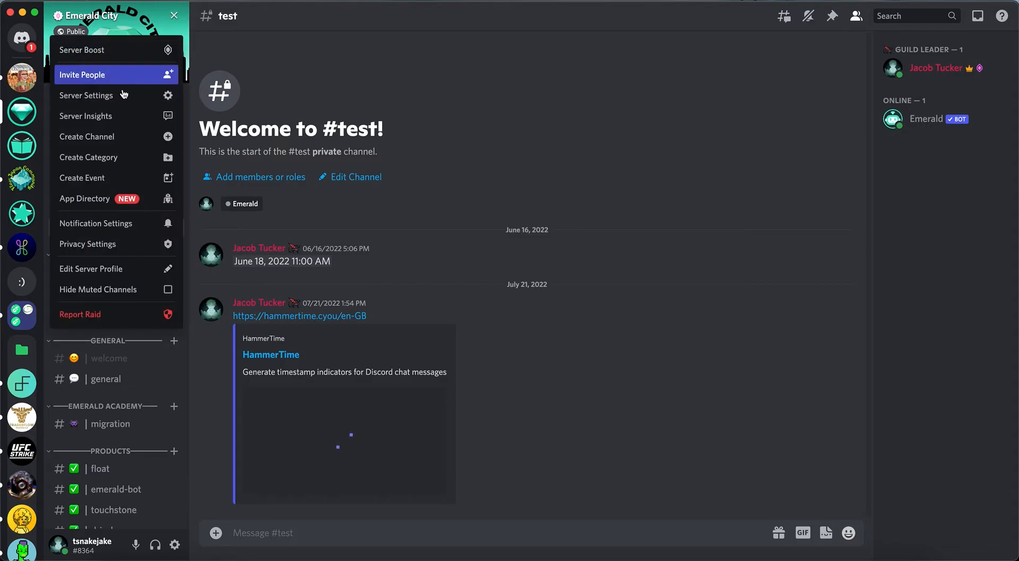
left_click(122, 96)
left_click(283, 89)
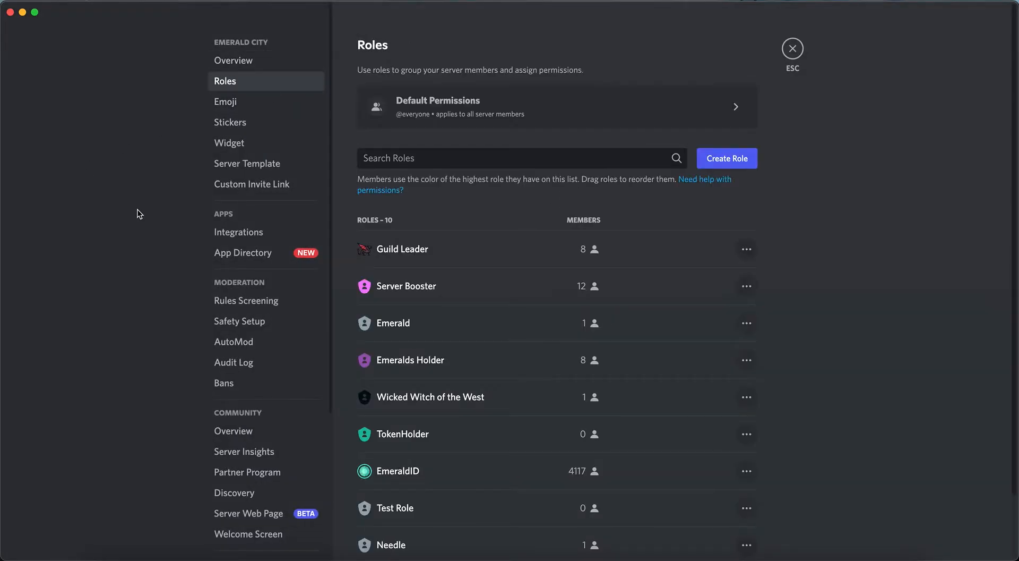
scroll(414, 297, "down", 2)
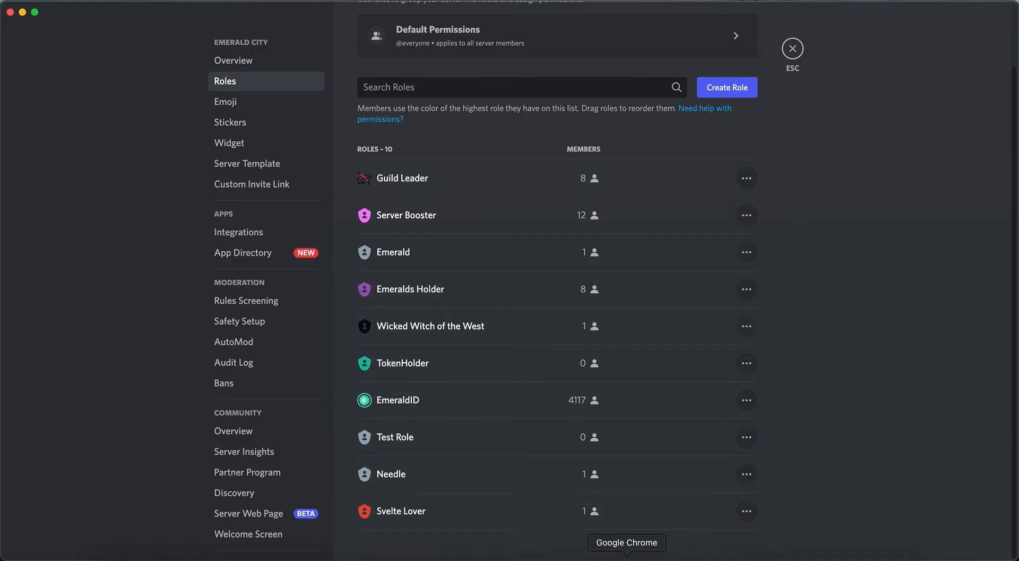
Return to Chrome and choose EmeraldID as the role for the new role verifier.
left_click(627, 554)
left_click(993, 138)
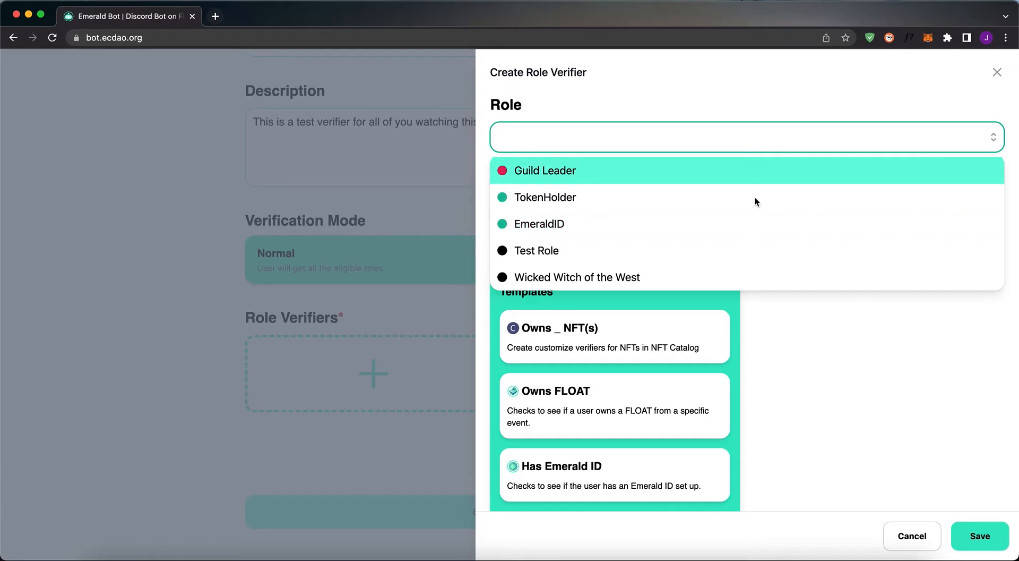
scroll(760, 236, "down", 2)
scroll(769, 238, "up", 2)
scroll(769, 238, "down", 2)
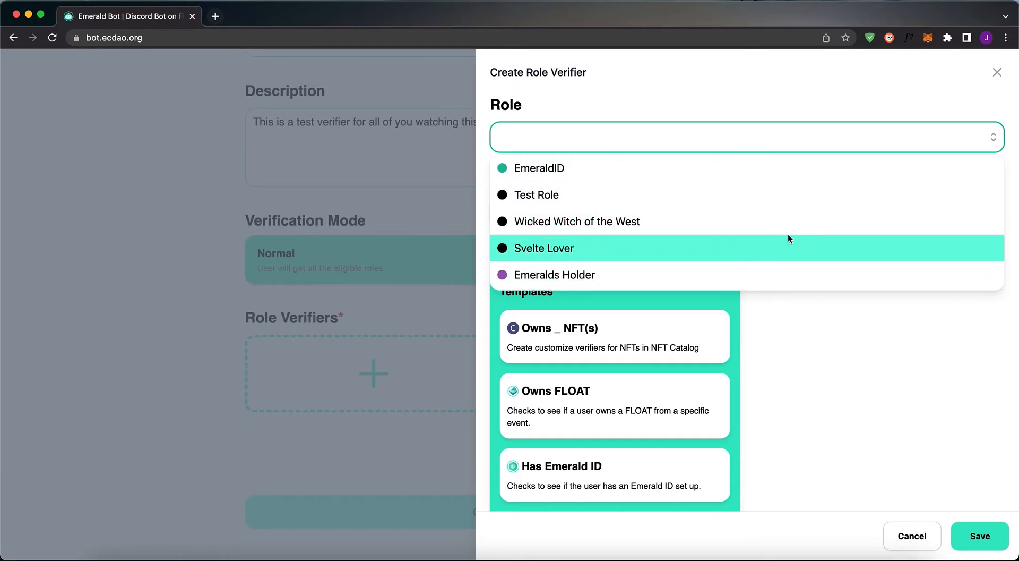
scroll(775, 170, "up", 2)
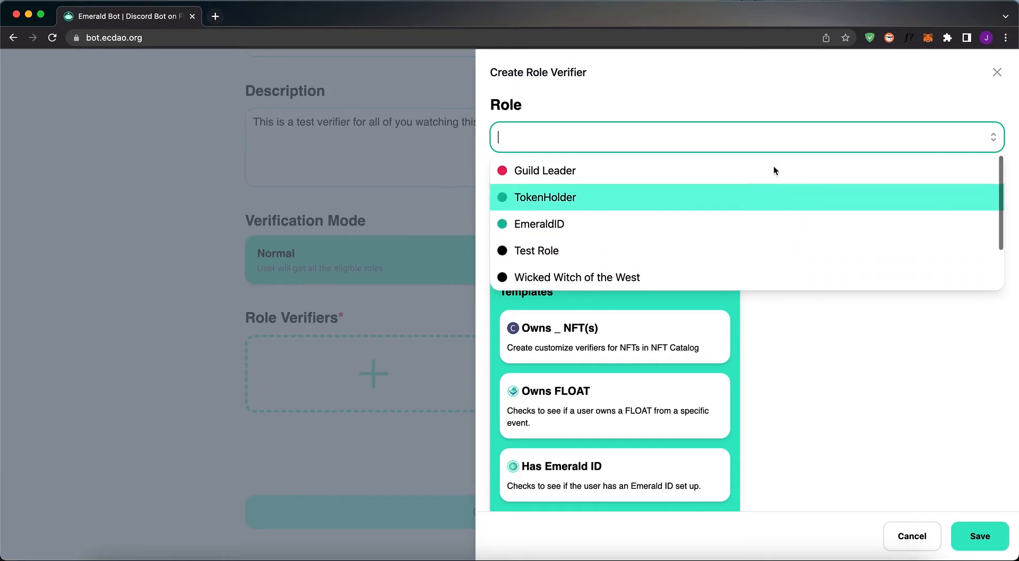
left_click(789, 218)
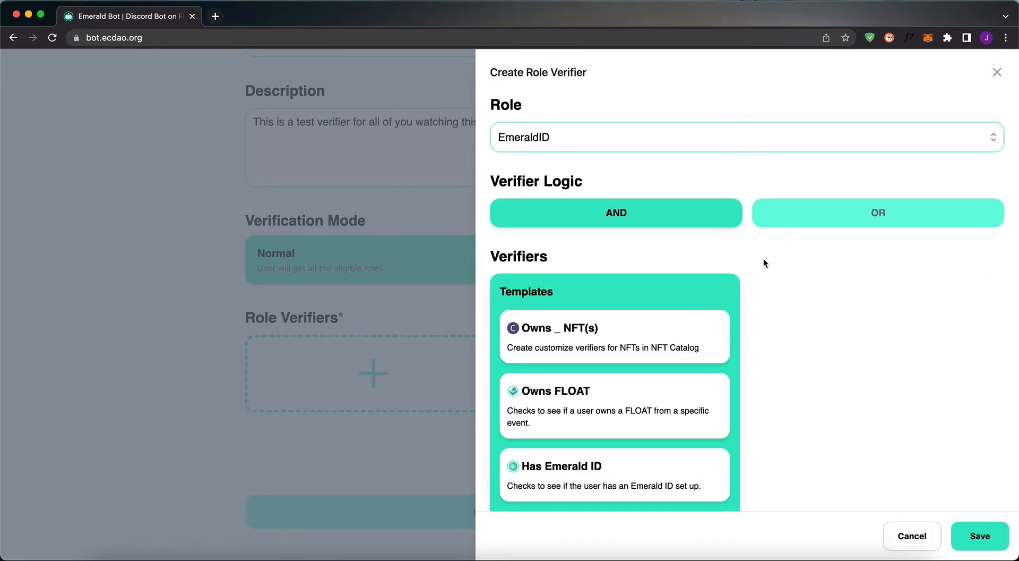
Look through the verifier templates, add Has Emerald ID to the EmeraldID role verifier, and save it.
scroll(763, 284, "down", 2)
scroll(626, 345, "down", 5)
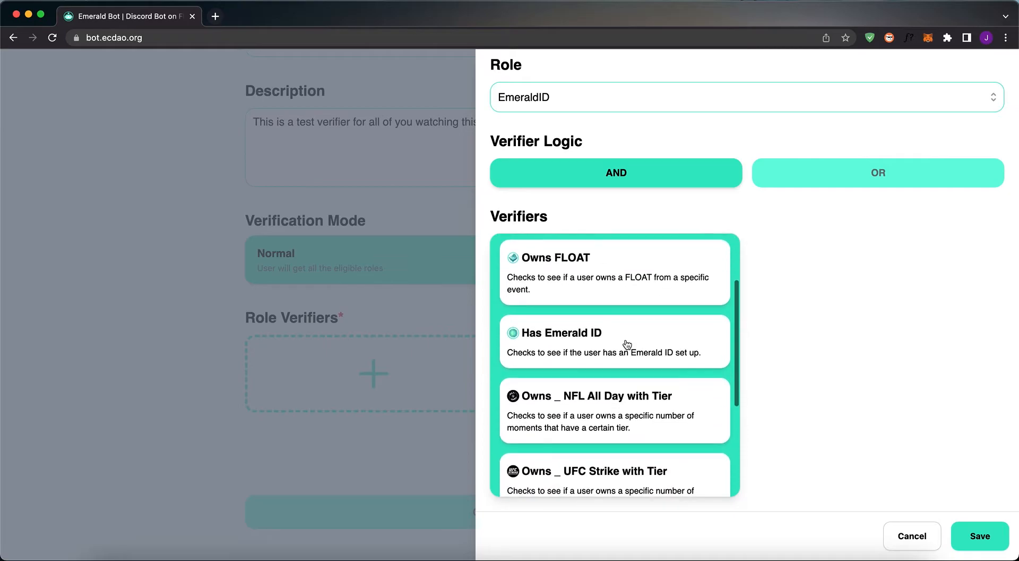
scroll(626, 344, "down", 2)
scroll(626, 345, "up", 6)
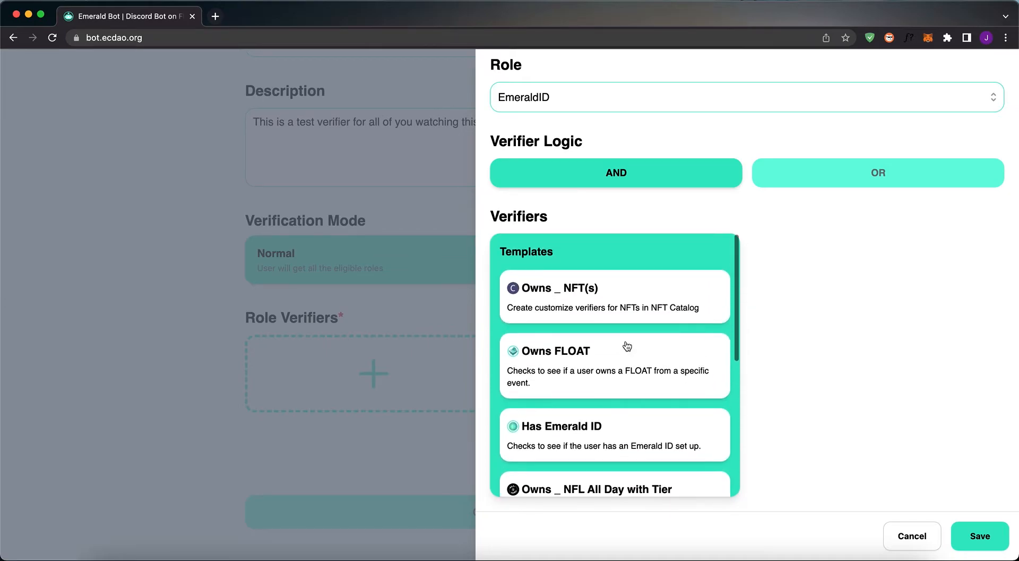
scroll(628, 395, "down", 5)
scroll(618, 319, "up", 4)
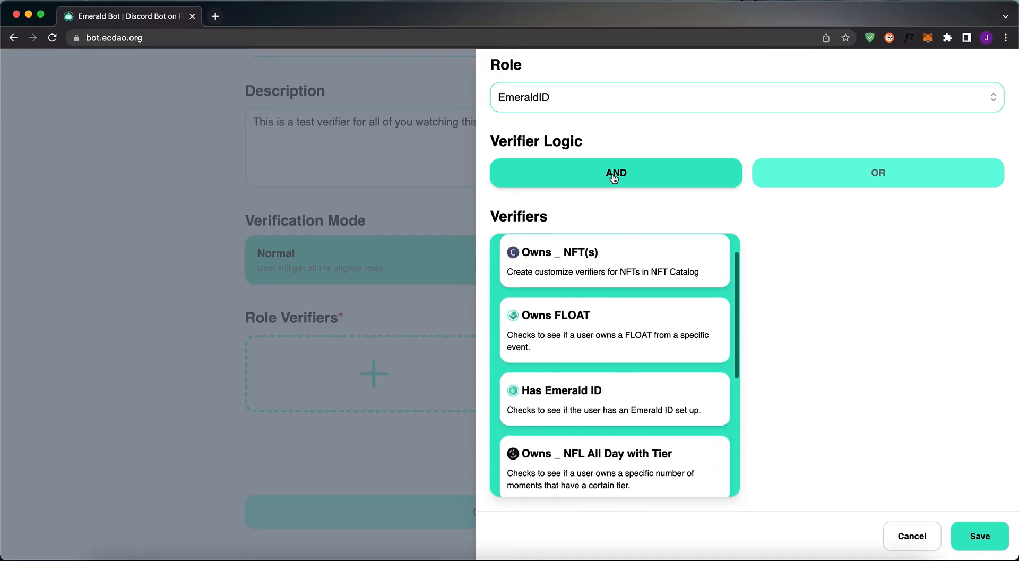
scroll(671, 340, "up", 1)
scroll(671, 383, "down", 2)
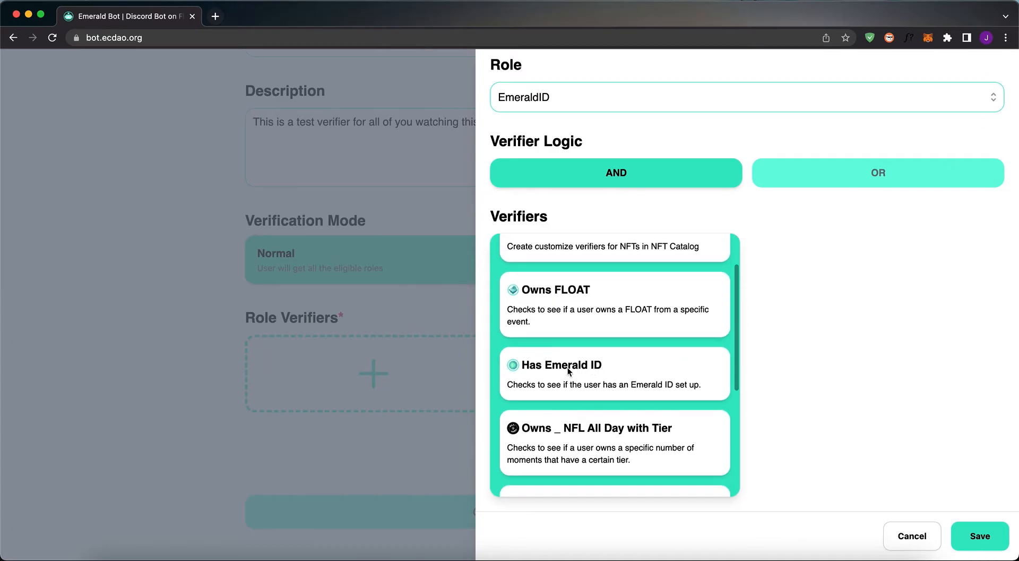
left_click(626, 369)
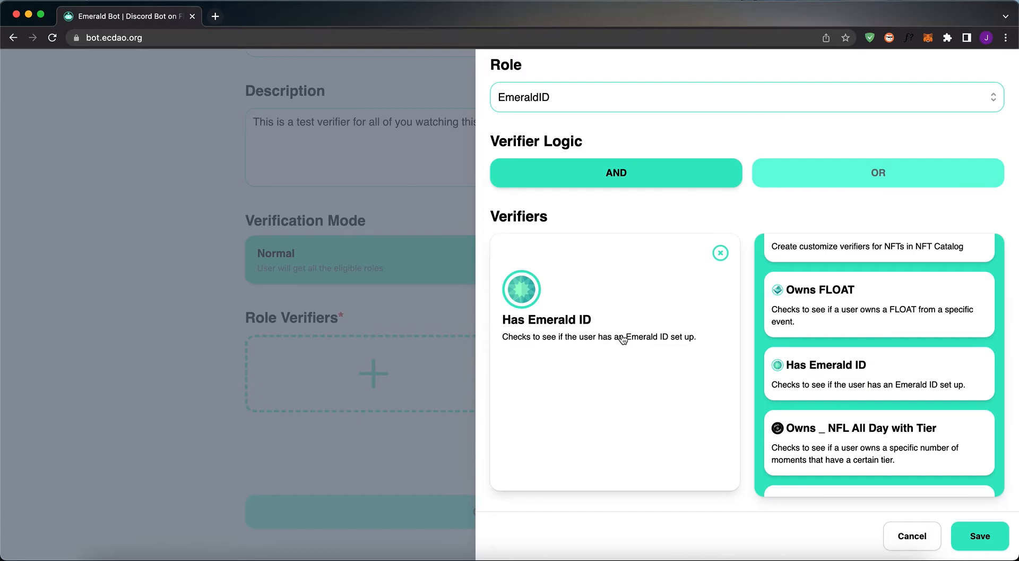
left_click(980, 535)
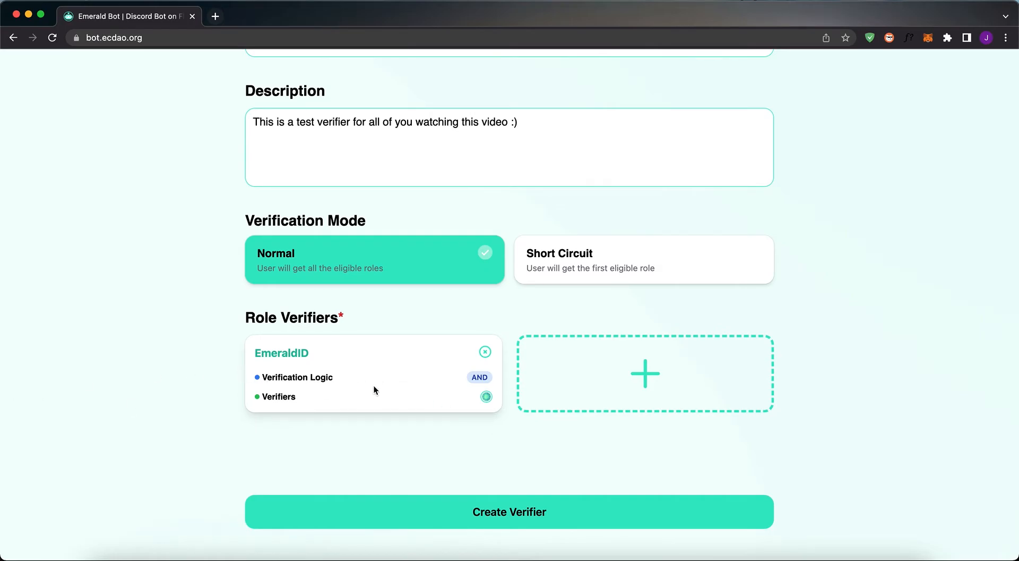
Reopen the EmeraldID role verifier to review its settings and close it with an update.
left_click(402, 387)
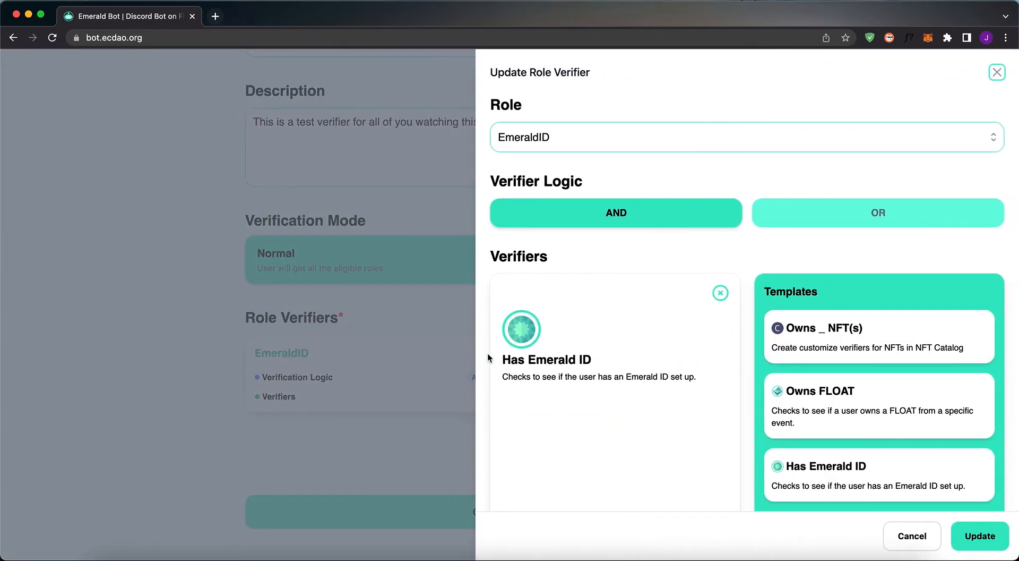
left_click(980, 535)
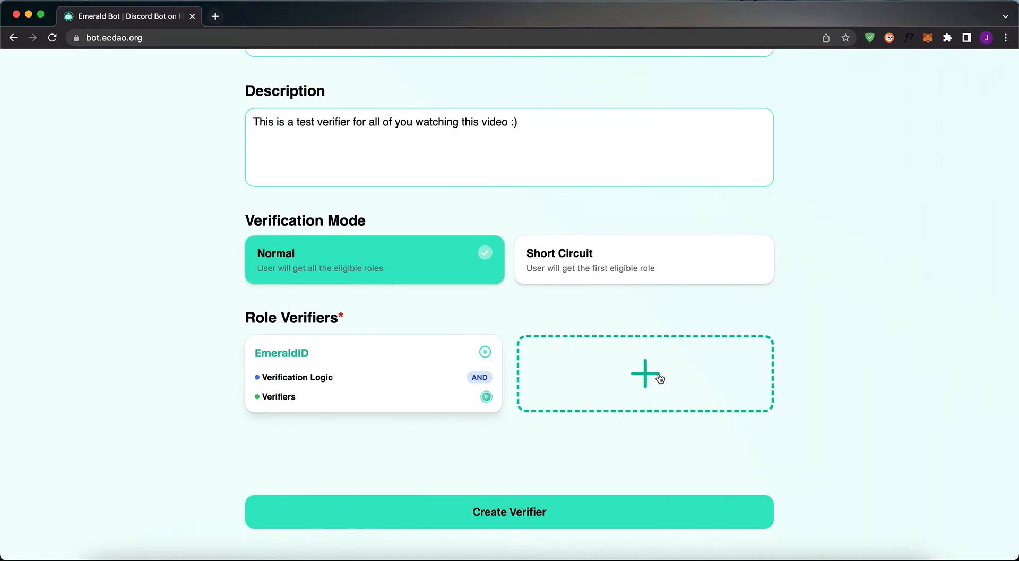
Start a second role verifier and choose Test Role as its role.
left_click(606, 361)
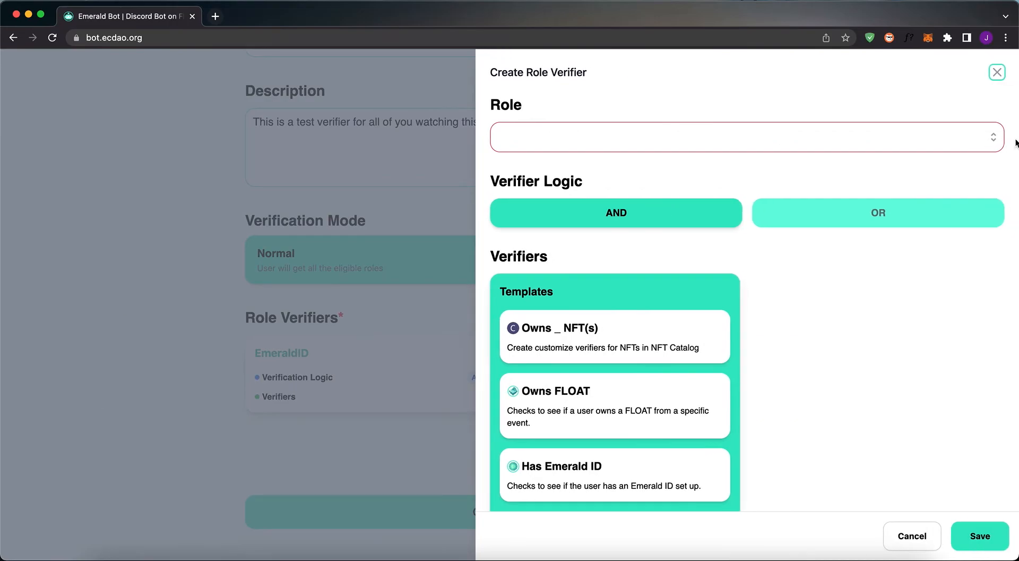
left_click(892, 139)
scroll(691, 250, "down", 2)
left_click(656, 198)
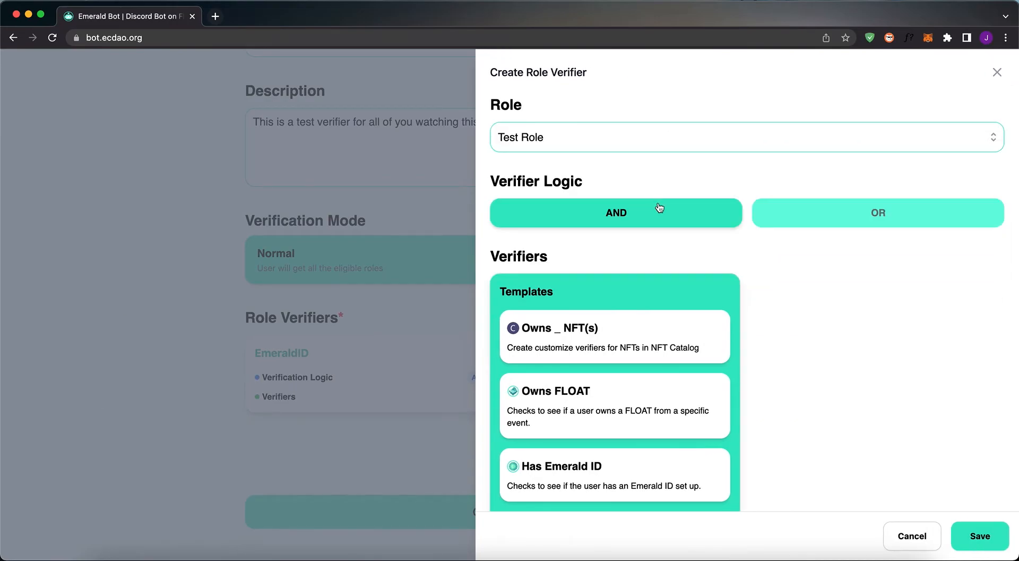
Add the Owns FLOAT verifier template to the Test Role verifier to inspect its Event ID field, and remove it.
scroll(637, 340, "down", 2)
scroll(617, 320, "up", 2)
left_click(608, 400)
scroll(589, 457, "down", 1)
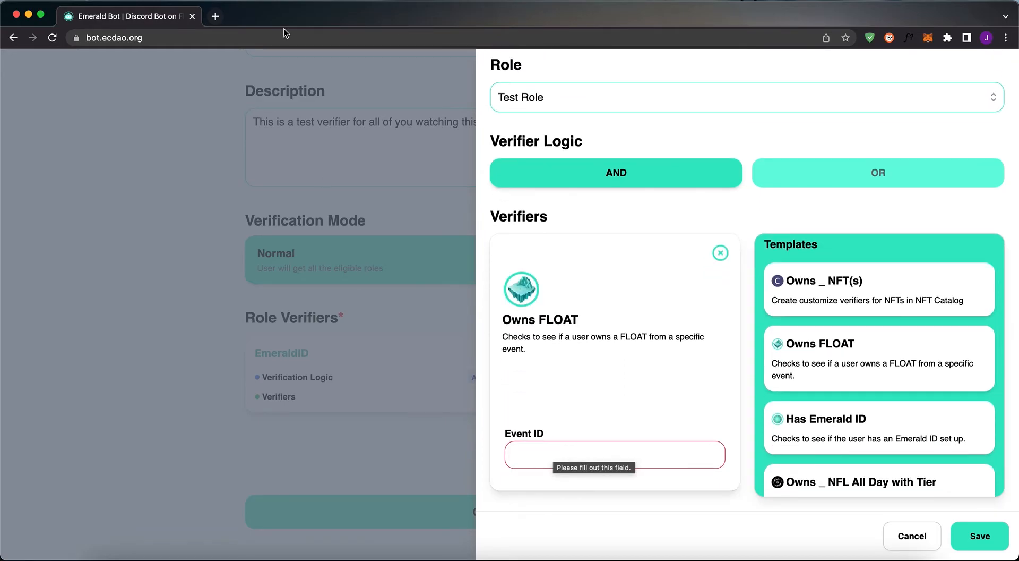
left_click(720, 252)
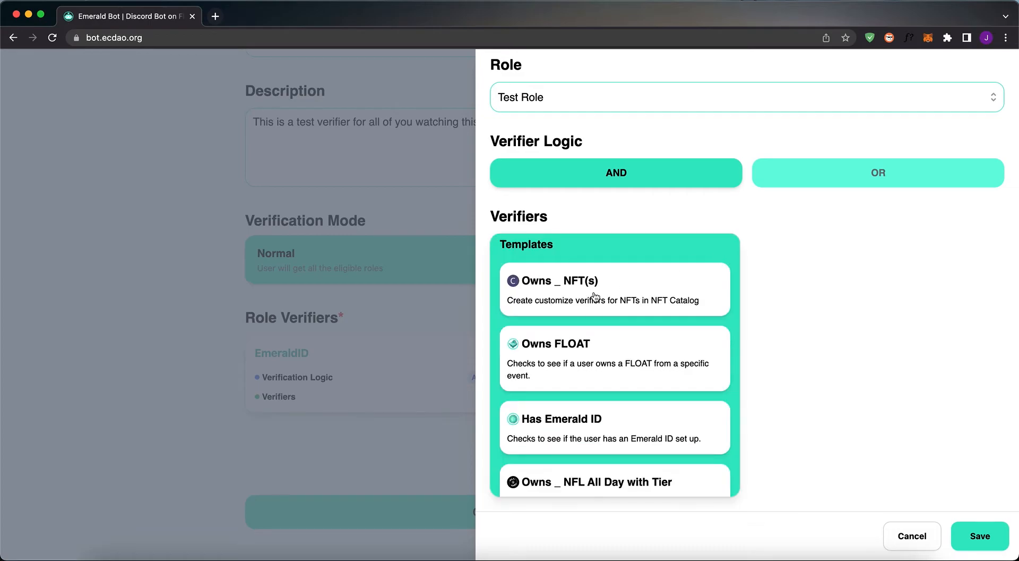
Add an Owns _ NFT(s) verifier to Test Role, choosing FLOAT as the NFT and an amount of 1.
left_click(610, 281)
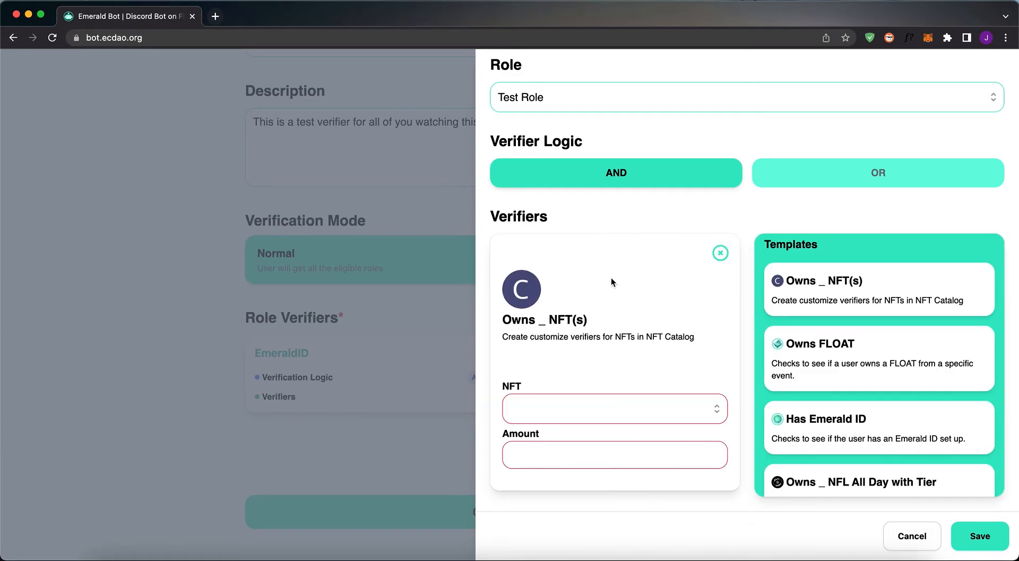
left_click(716, 409)
scroll(648, 483, "down", 3)
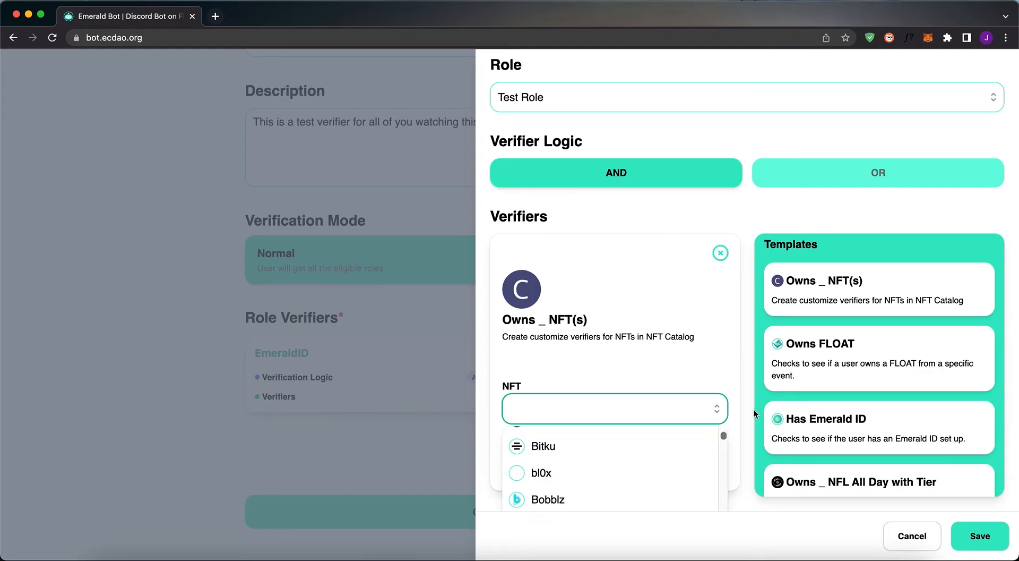
scroll(746, 408, "down", 2)
scroll(653, 431, "down", 2)
scroll(651, 451, "down", 6)
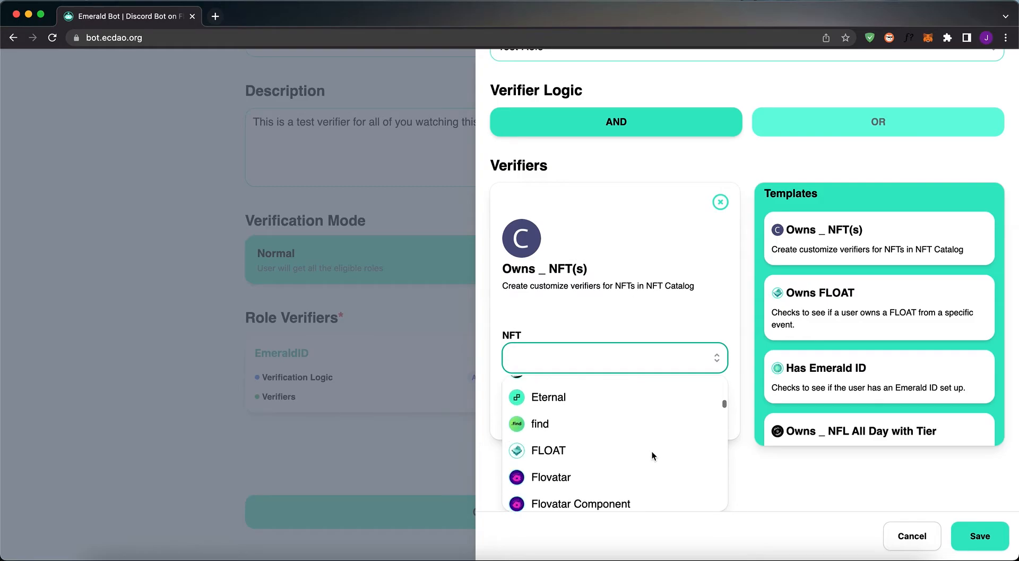
scroll(652, 451, "down", 1)
left_click(625, 419)
left_click(610, 448)
type("1")
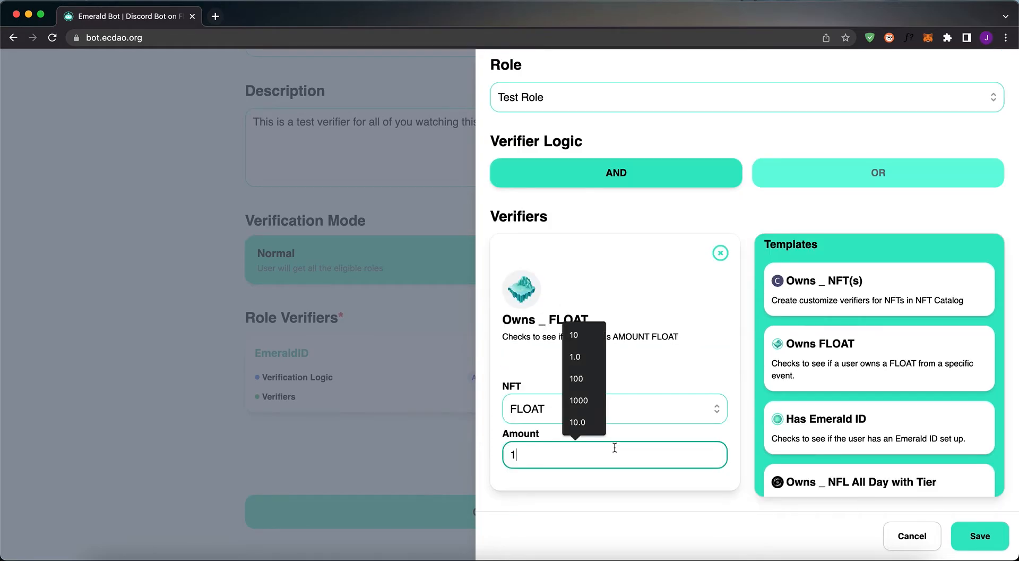
Add another Owns _ NFT(s) verifier for the Flovatar NFT with an amount of 5.
left_click(795, 310)
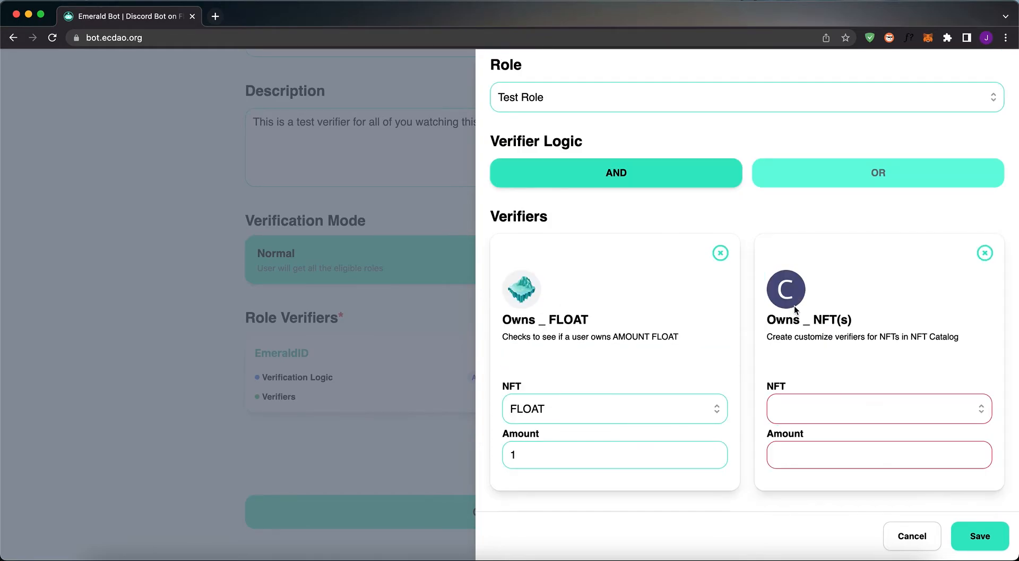
left_click(929, 408)
type("flov")
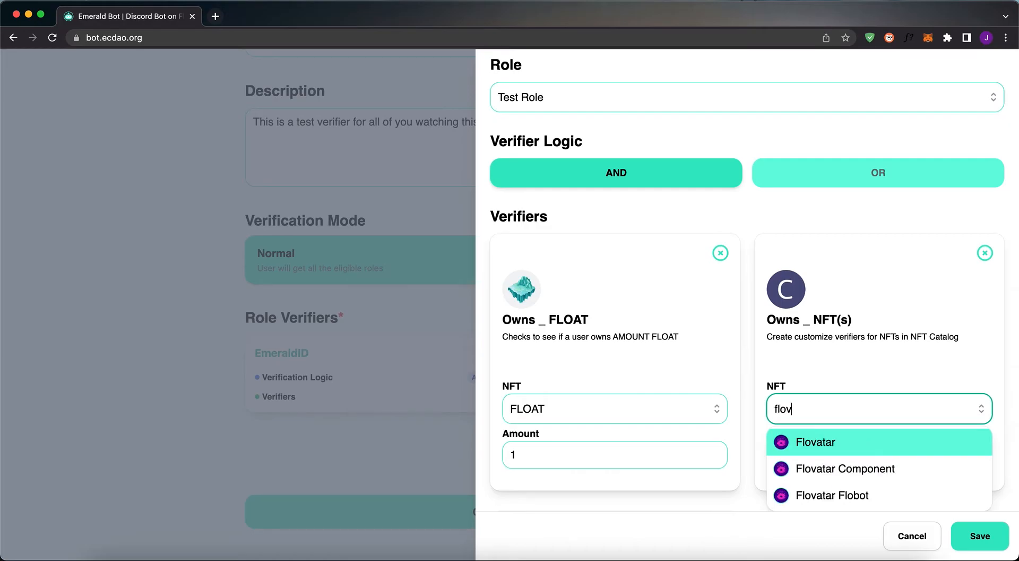
left_click(897, 442)
left_click(847, 457)
type("1")
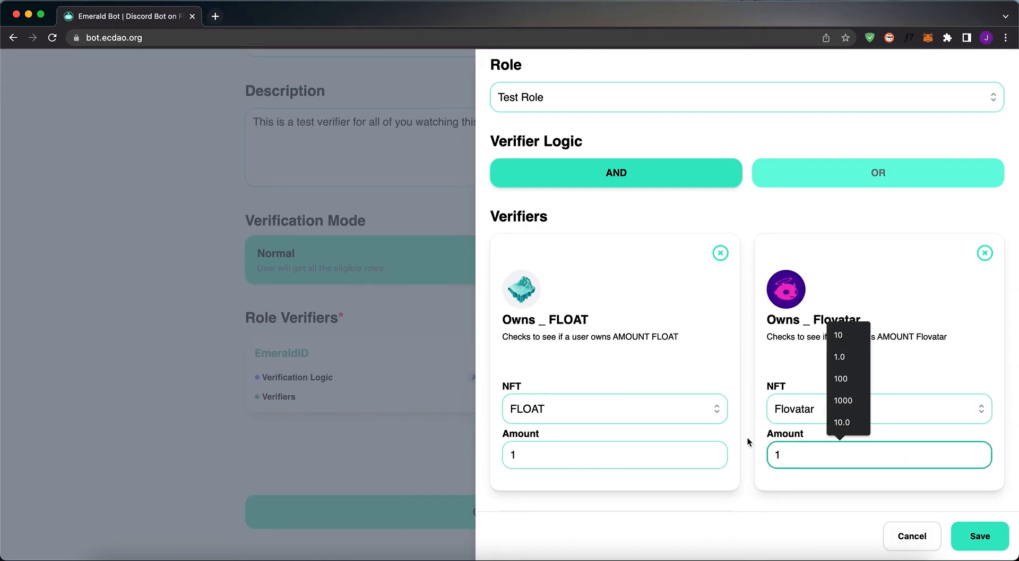
key("BackSpace")
type("5")
left_click(749, 381)
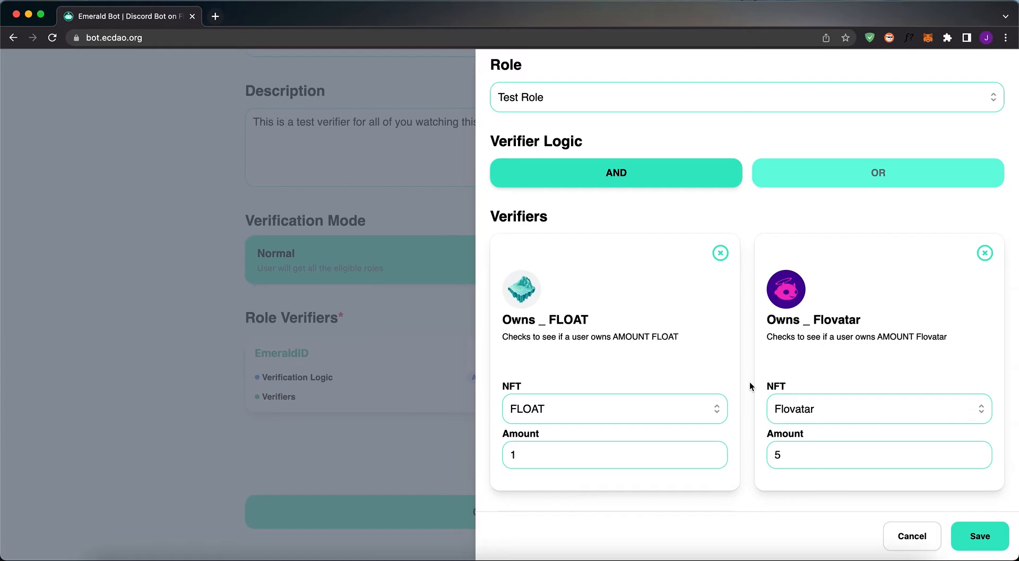
Review the FLOAT and Flovatar verifiers and switch the verifier logic to OR.
scroll(750, 381, "down", 3)
scroll(748, 399, "up", 4)
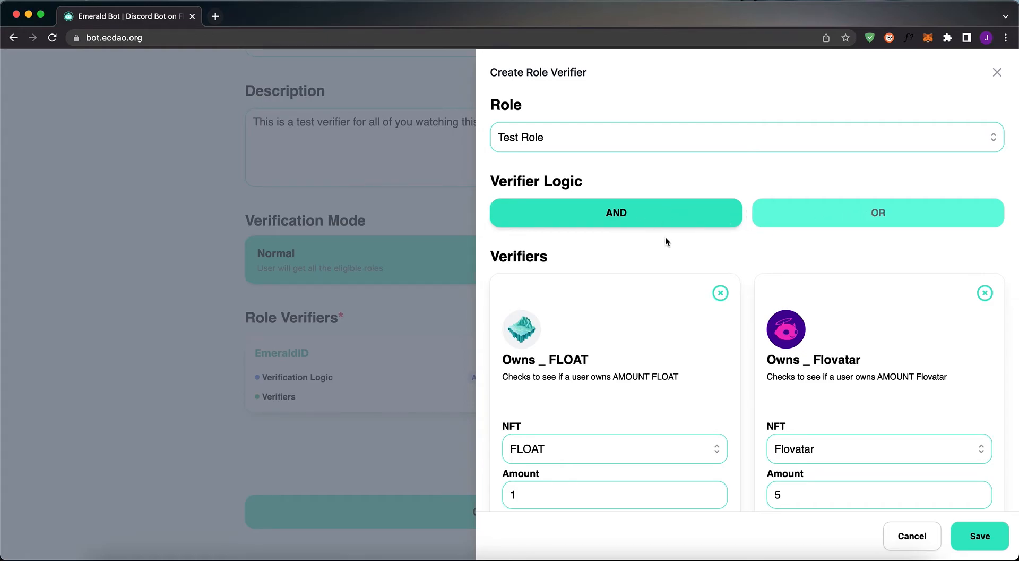
scroll(667, 241, "down", 3)
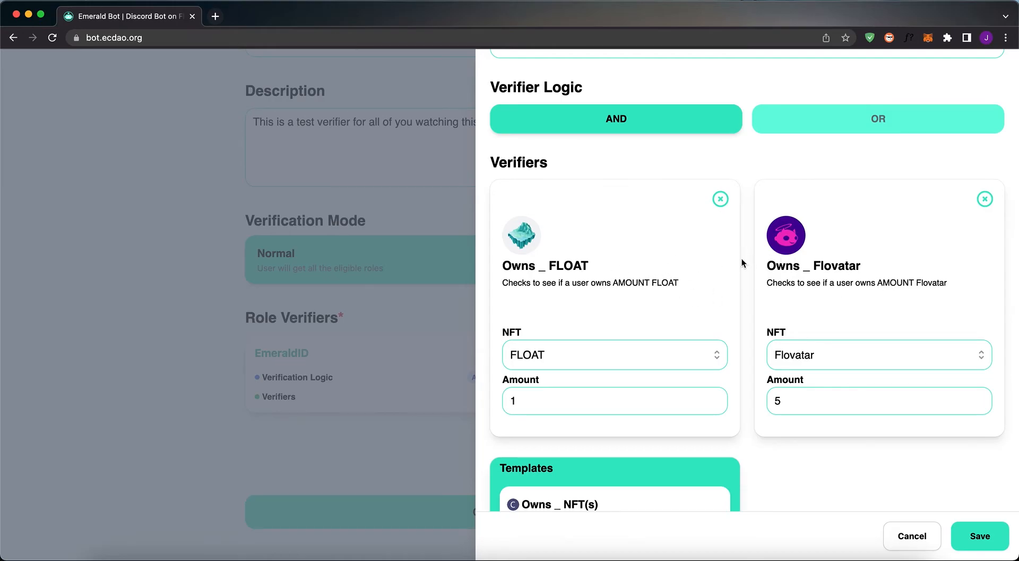
scroll(741, 258, "up", 2)
left_click(814, 117)
scroll(744, 215, "down", 2)
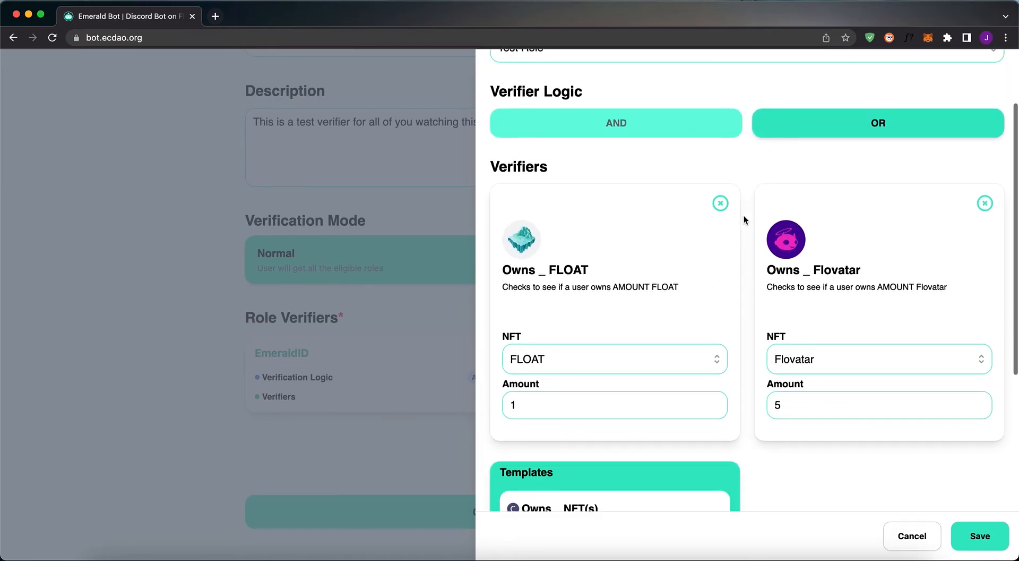
Add a third Owns _ NFT(s) verifier for the Flunks NFT with an amount of 2.
scroll(744, 215, "down", 1)
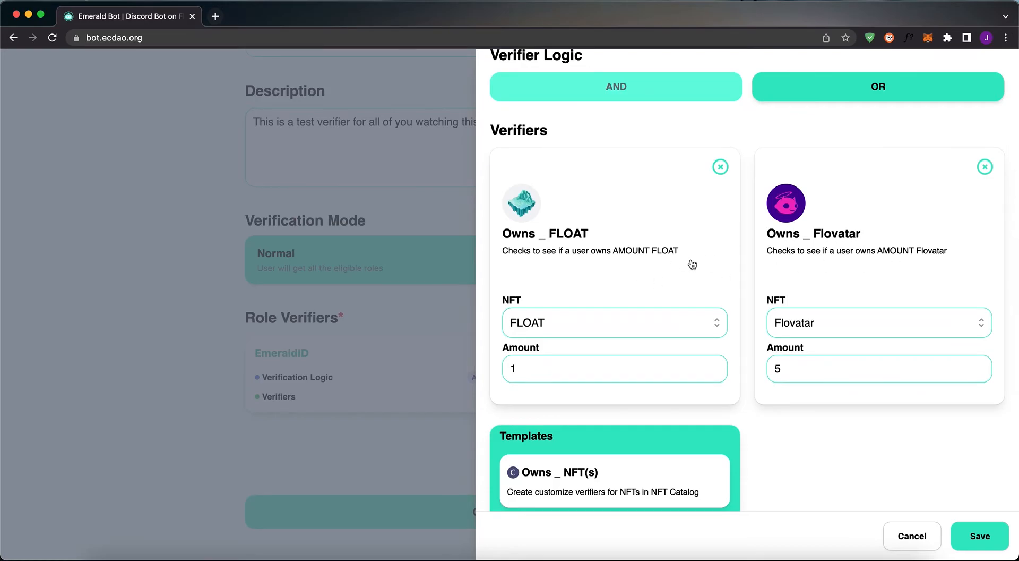
scroll(740, 263, "down", 5)
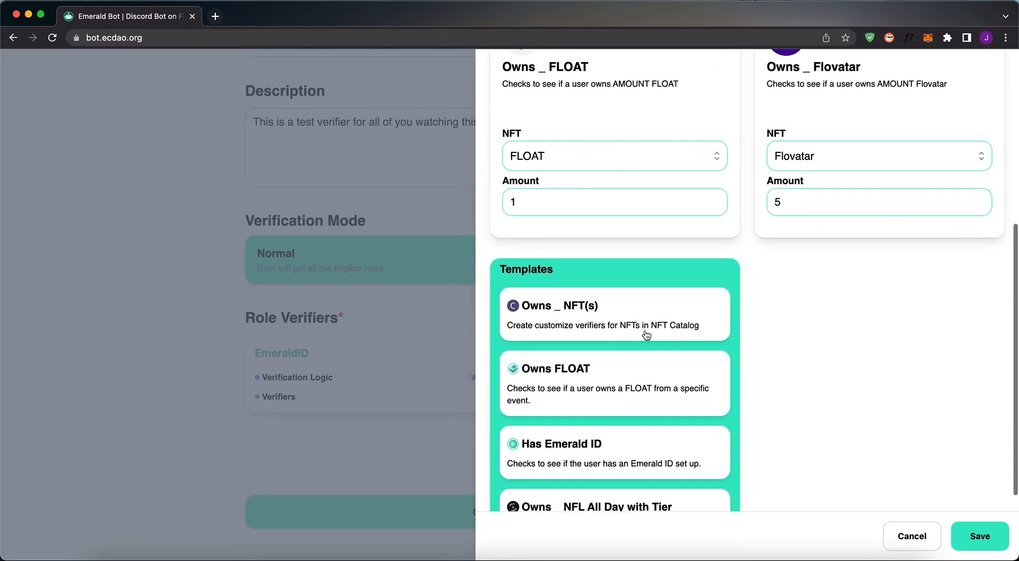
left_click(640, 332)
left_click(577, 438)
type("Flunk")
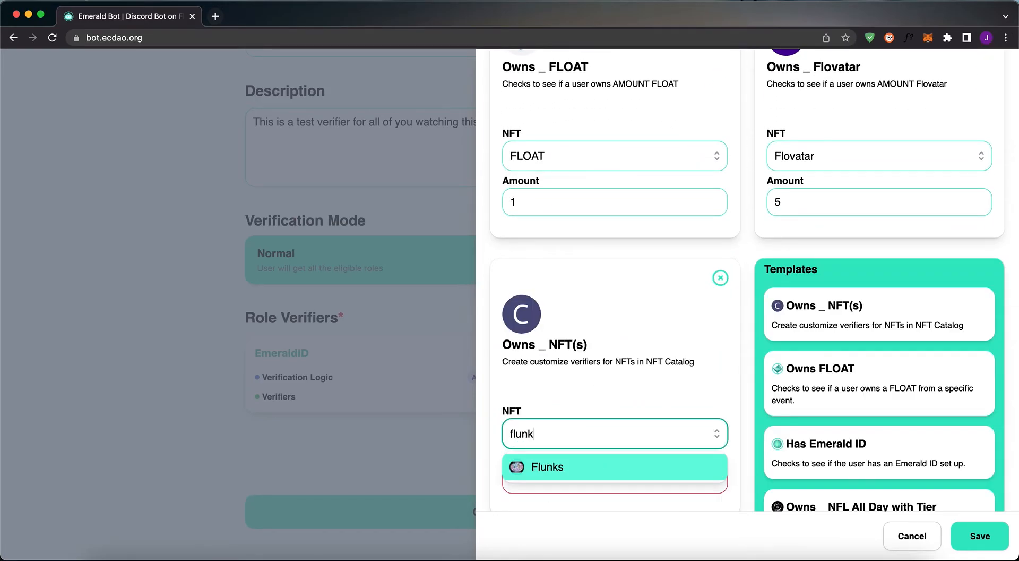
left_click(583, 481)
left_click(583, 480)
type("2")
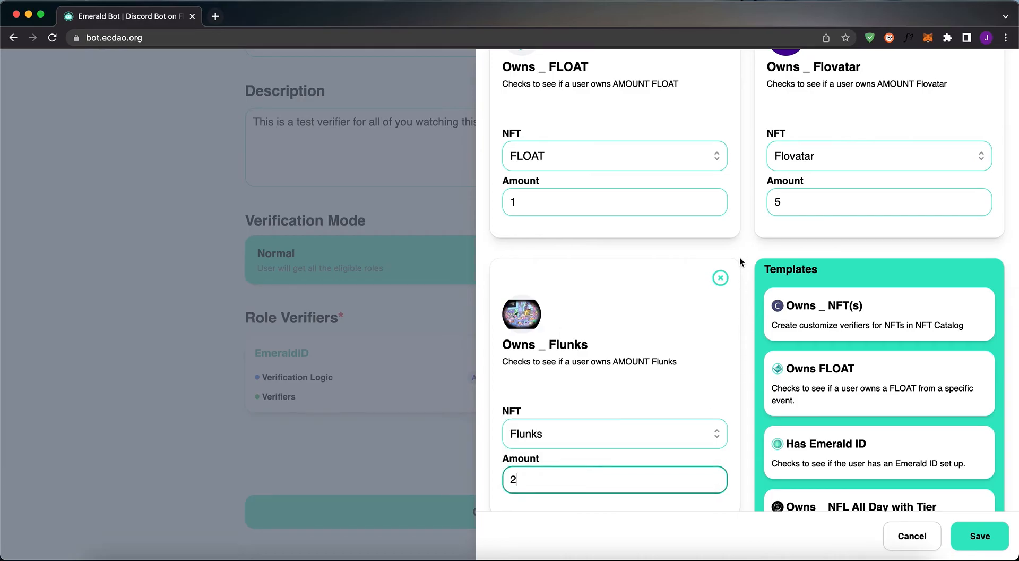
Switch the verifier logic to AND and review the amounts required for FLOAT, Flovatar and Flunks.
scroll(741, 250, "up", 3)
scroll(704, 157, "up", 2)
left_click(703, 151)
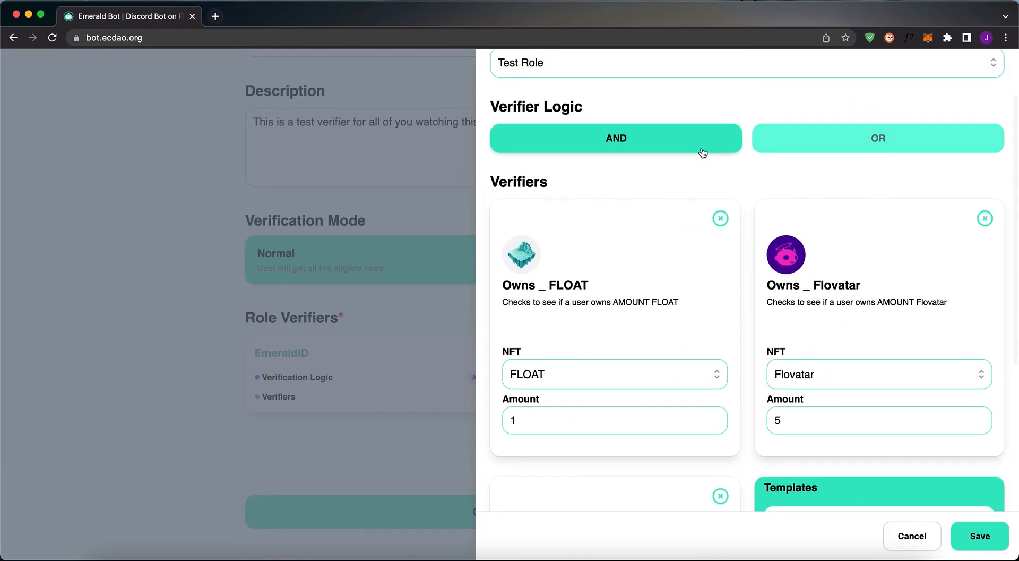
scroll(728, 176, "down", 1)
scroll(742, 170, "down", 1)
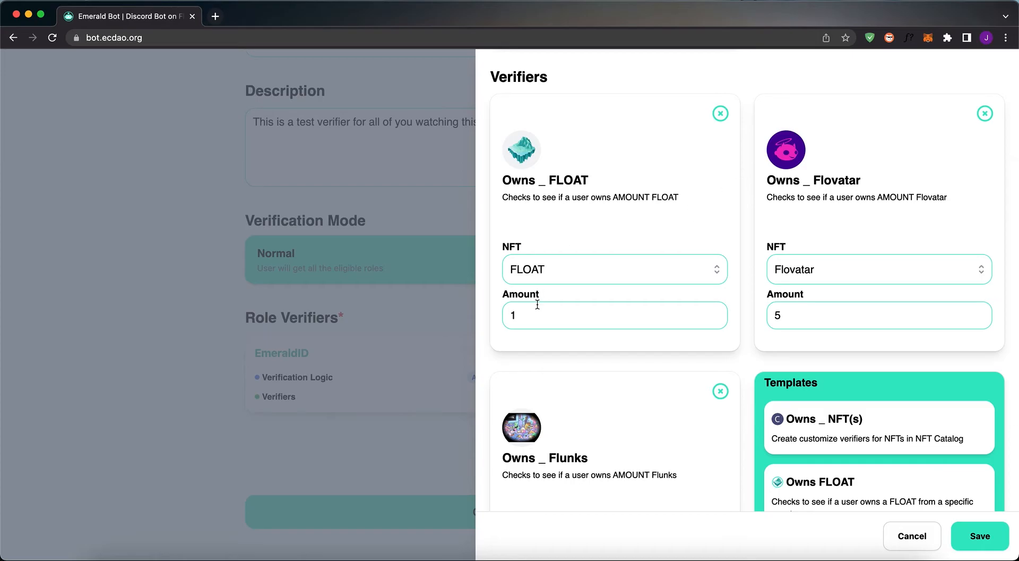
scroll(822, 309, "down", 4)
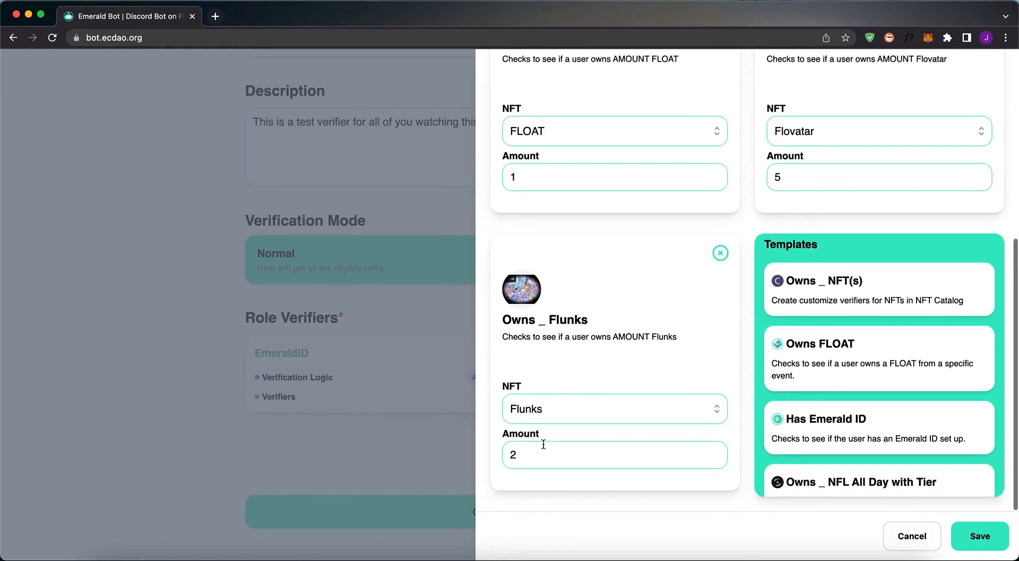
Set the Test Role verifier logic to OR and save the role verifier.
scroll(737, 333, "up", 8)
left_click(835, 155)
scroll(738, 225, "down", 3)
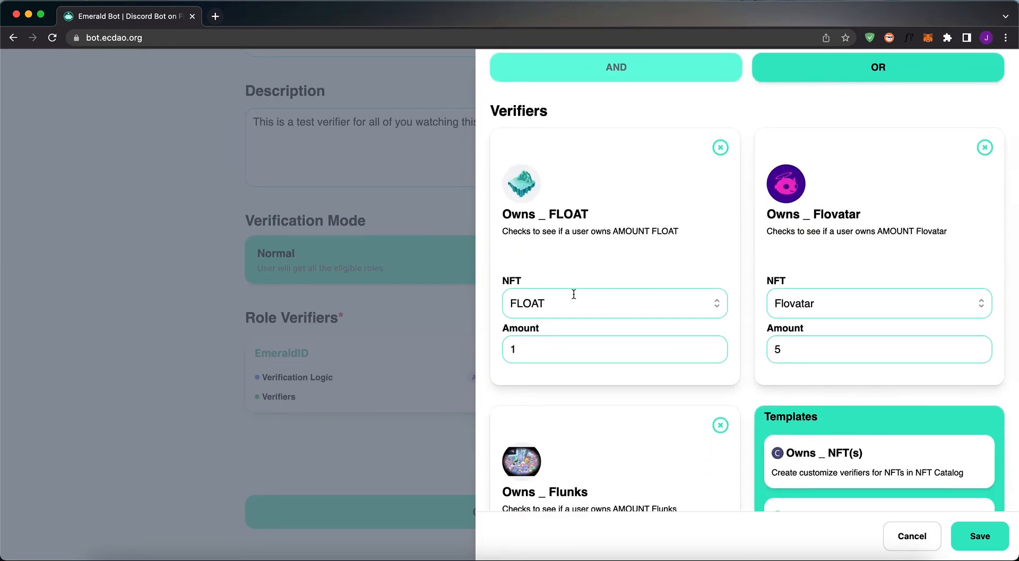
scroll(829, 364, "down", 5)
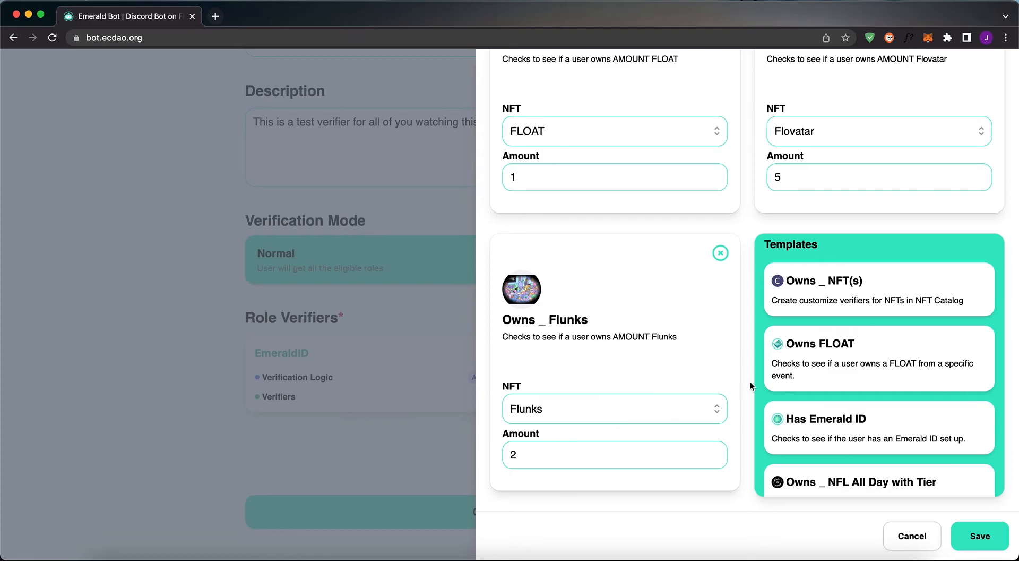
scroll(747, 380, "up", 3)
left_click(977, 535)
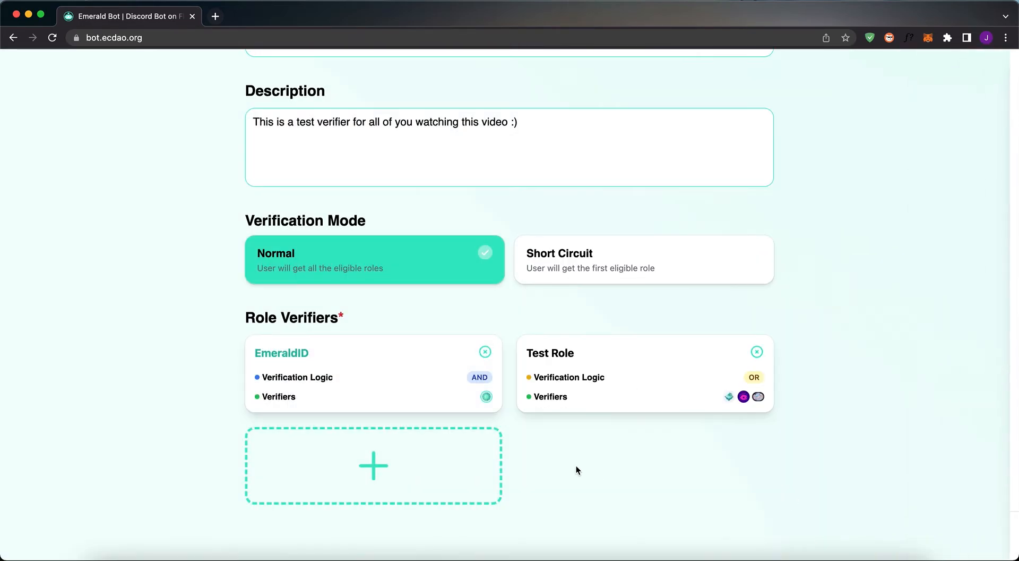
Review the Normal verification mode alongside the EmeraldID and Test Role verifiers.
scroll(554, 457, "down", 1)
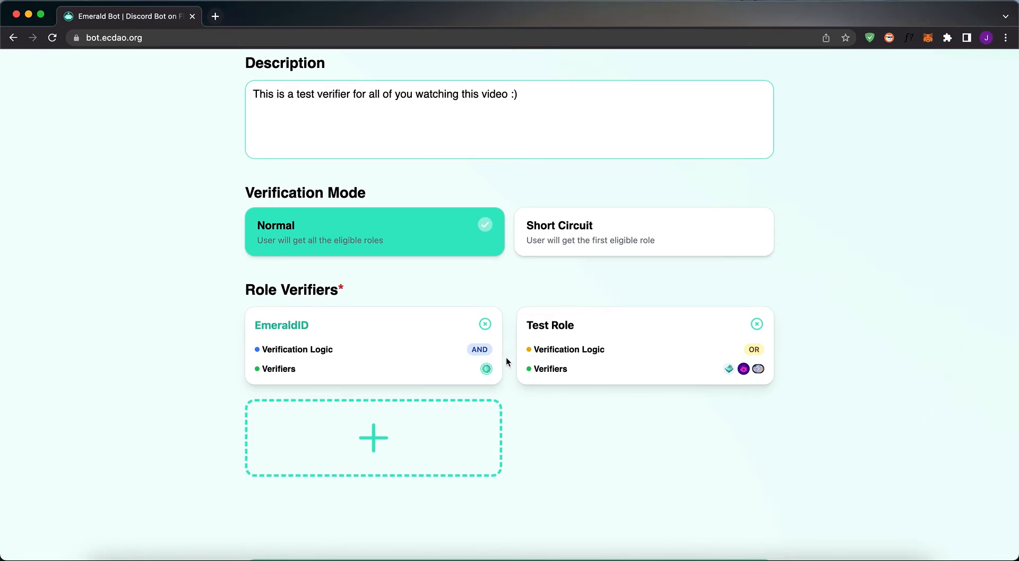
scroll(505, 357, "up", 1)
left_click_drag(370, 211, 245, 212)
left_click(252, 213)
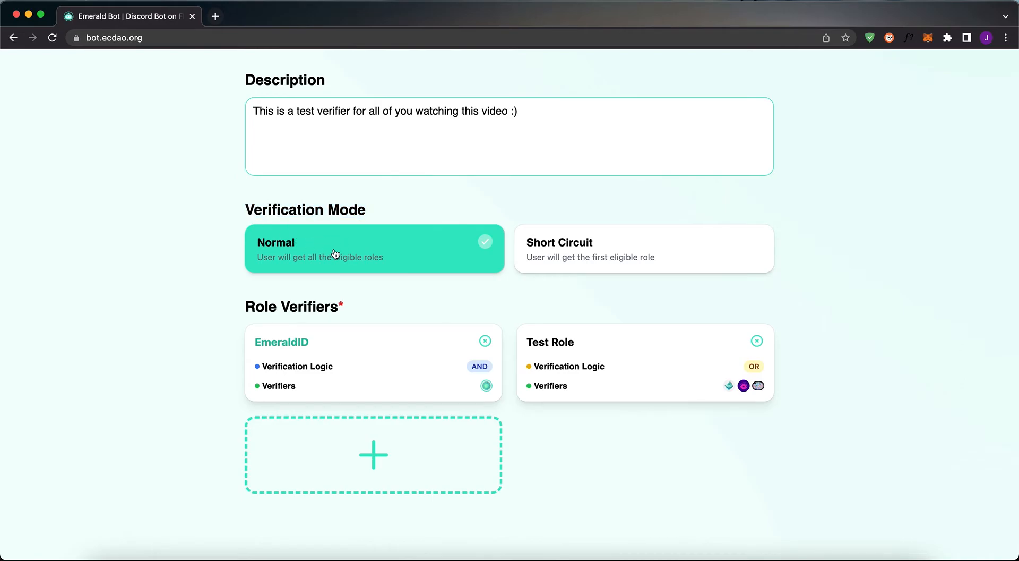
scroll(337, 253, "down", 3)
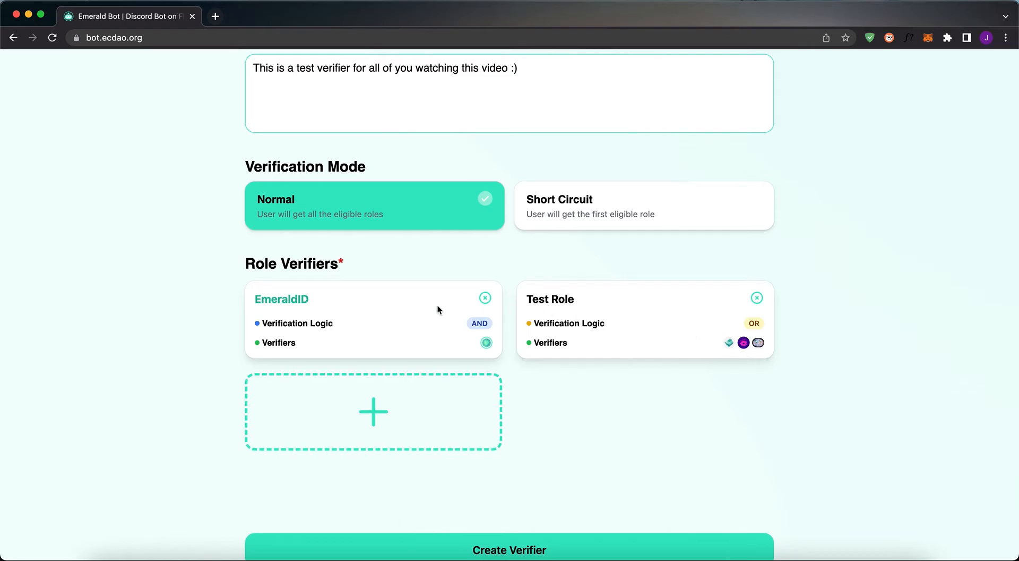
Switch the verification mode to Short Circuit and compare it with the order of the role verifiers.
left_click(546, 229)
scroll(501, 282, "down", 2)
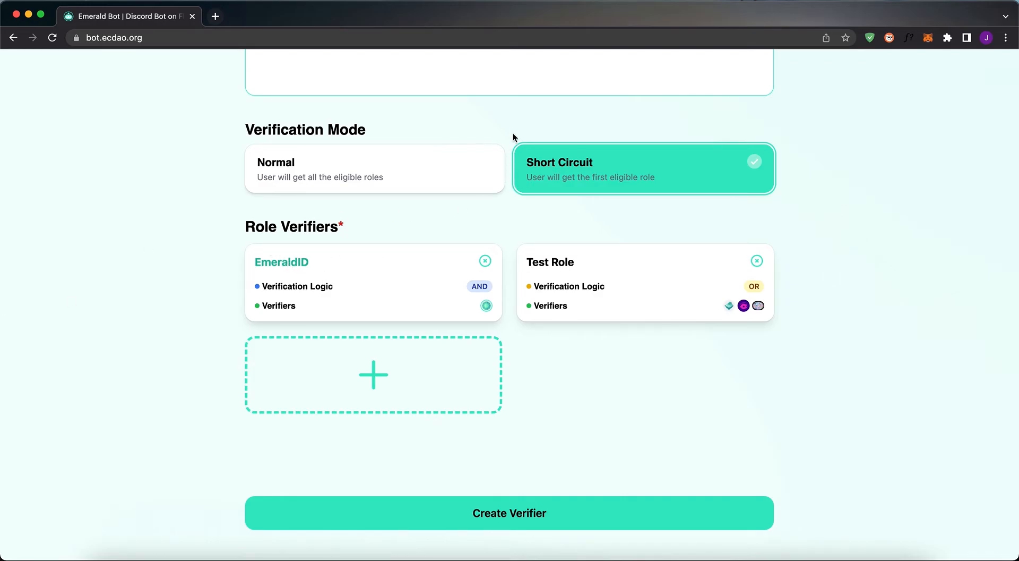
scroll(552, 171, "up", 1)
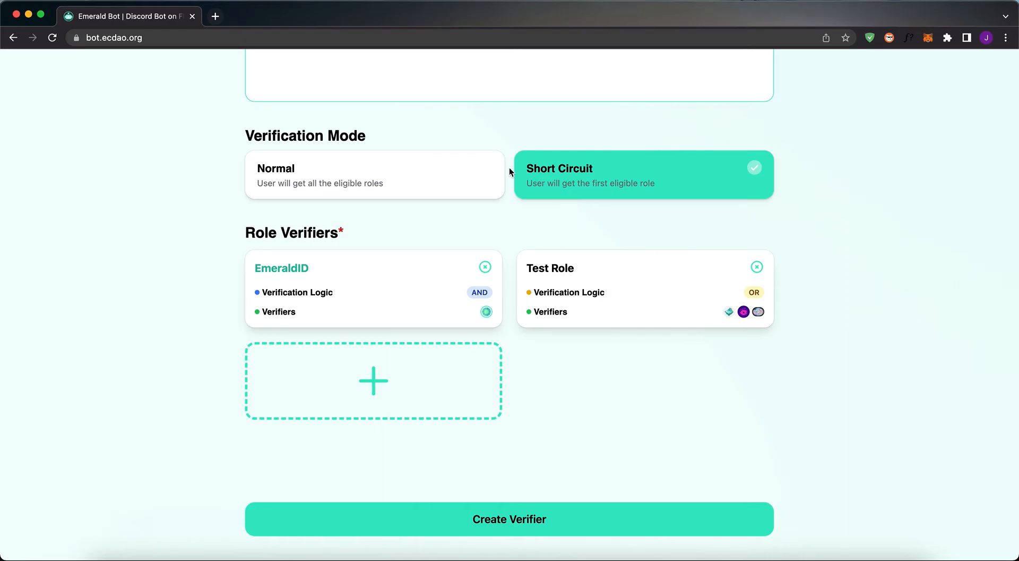
Set the verification mode to Normal, create the verifier, and approve the transaction.
left_click(426, 176)
scroll(473, 140, "up", 1)
scroll(483, 170, "down", 3)
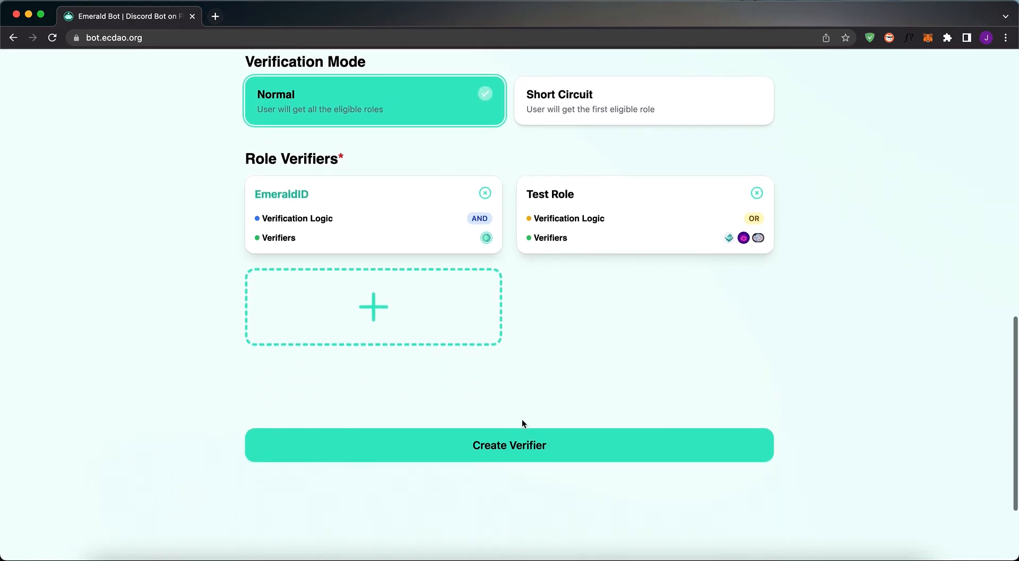
left_click(501, 442)
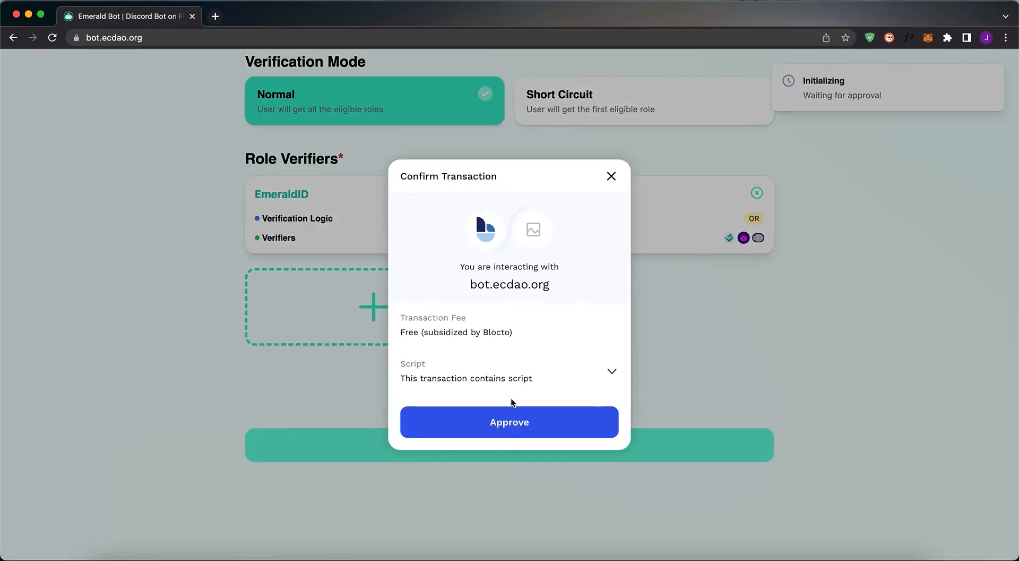
left_click(510, 417)
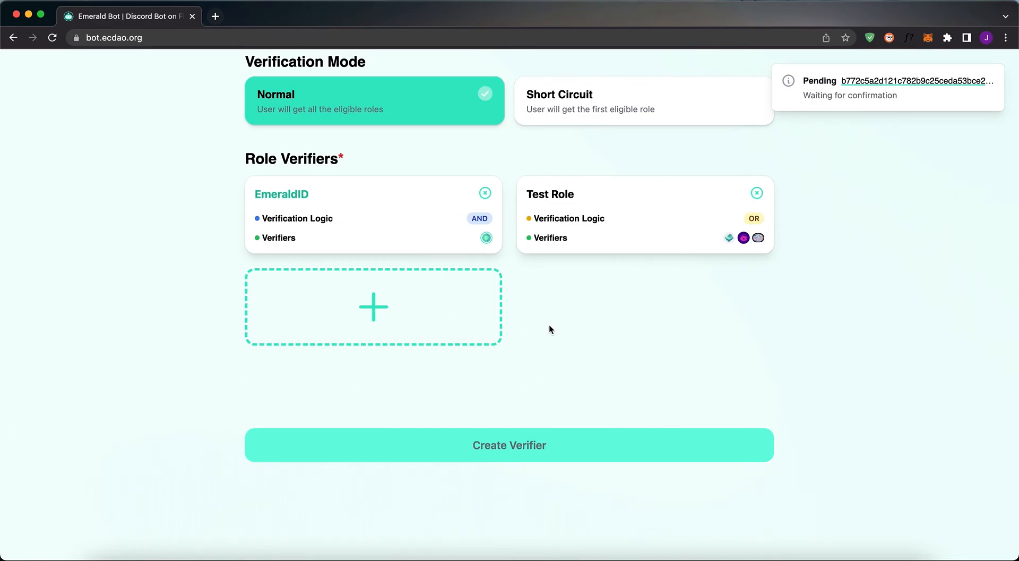
Switch to Discord, move the Emerald role below Test Role, restore it above Emeralds Holder, and close the server settings.
left_click(724, 552)
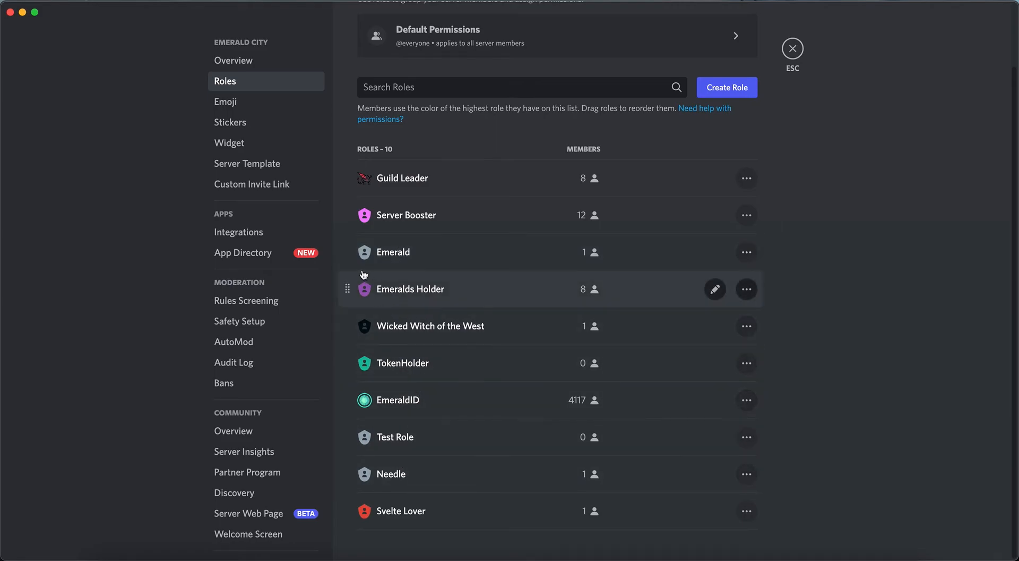
left_click_drag(345, 253, 346, 427)
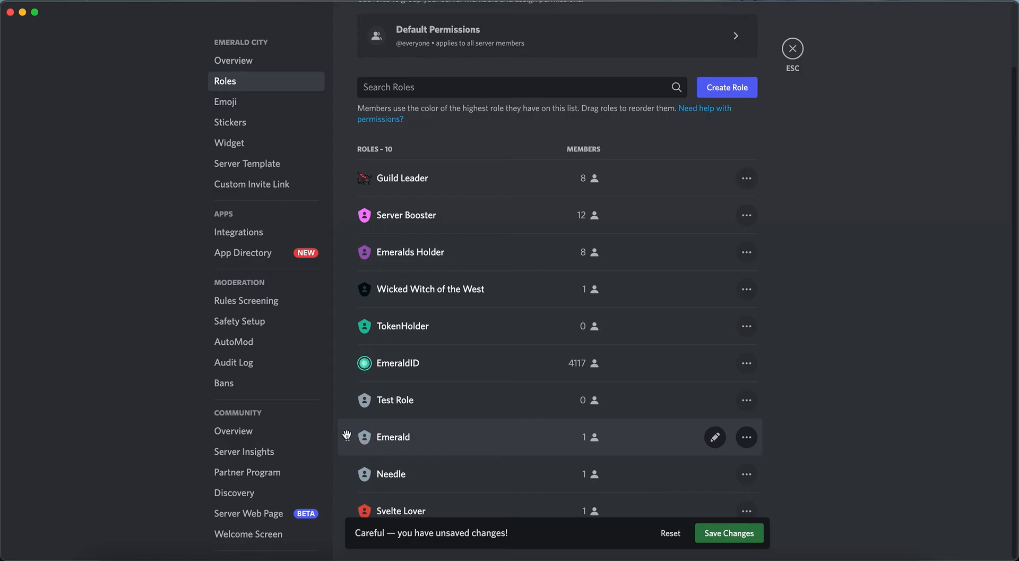
left_click_drag(346, 436, 344, 256)
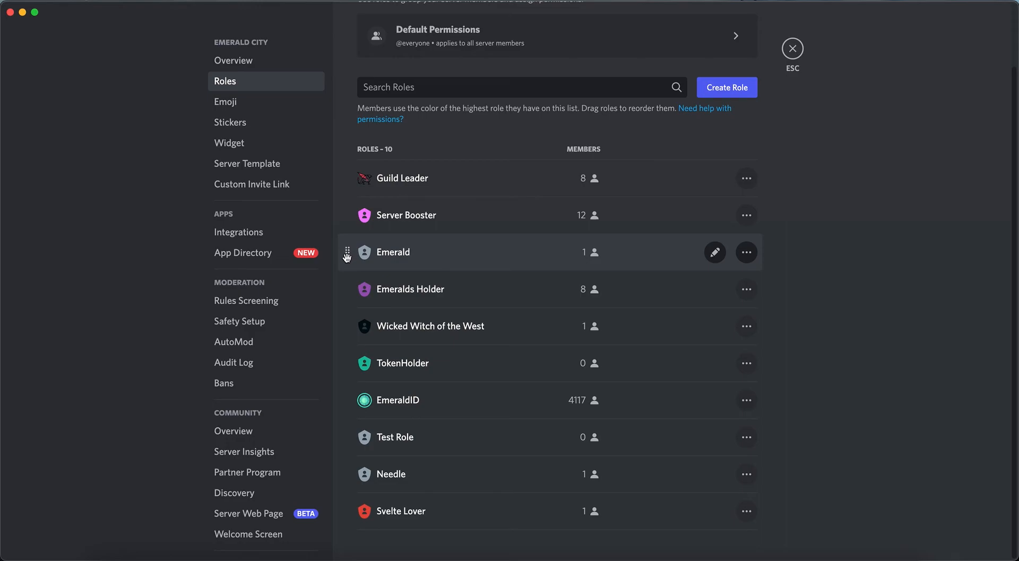
left_click_drag(348, 254, 351, 257)
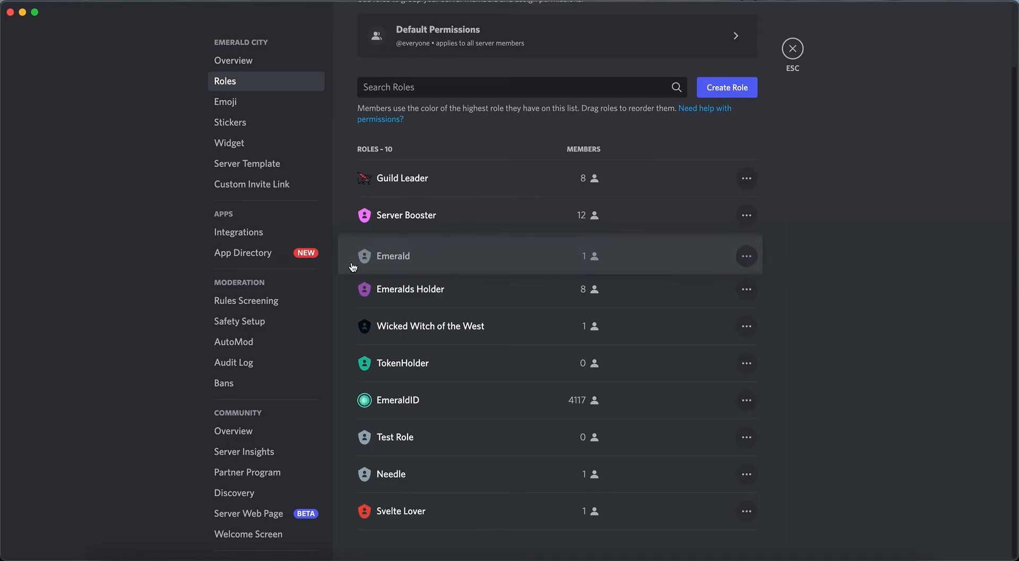
left_click(793, 49)
Switch back to Google Chrome and examine the list of verifiers for the Emerald City guild.
left_click(644, 547)
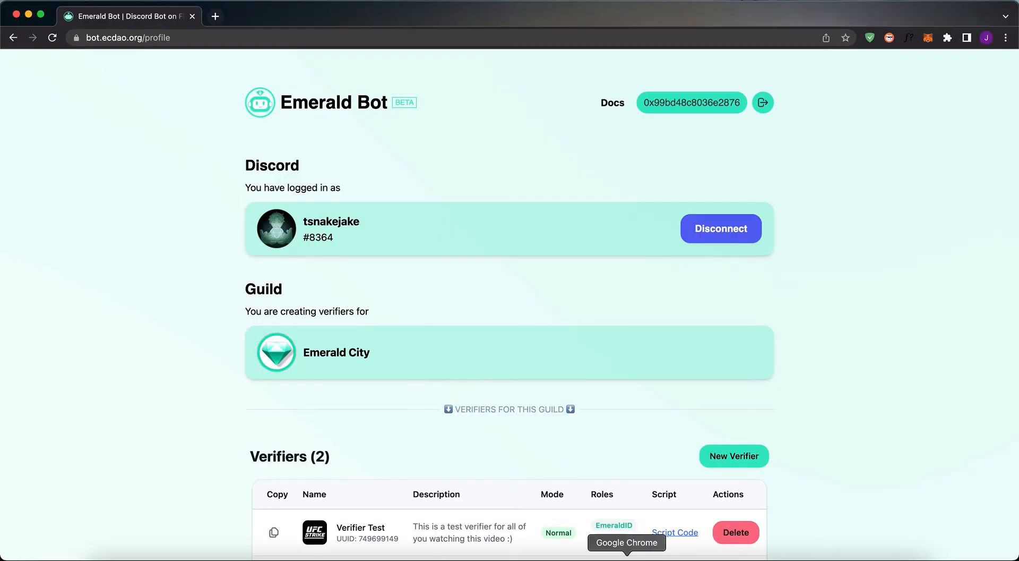
scroll(441, 280, "down", 4)
scroll(456, 398, "down", 1)
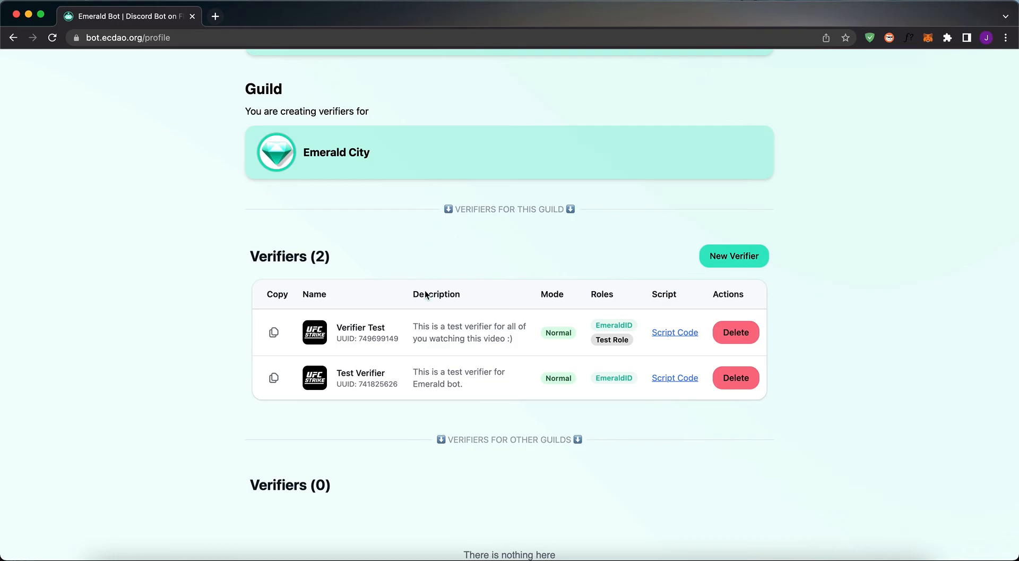
Examine the script code of the Verifier Test verifier, including its role conditions, and close it.
scroll(536, 357, "down", 1)
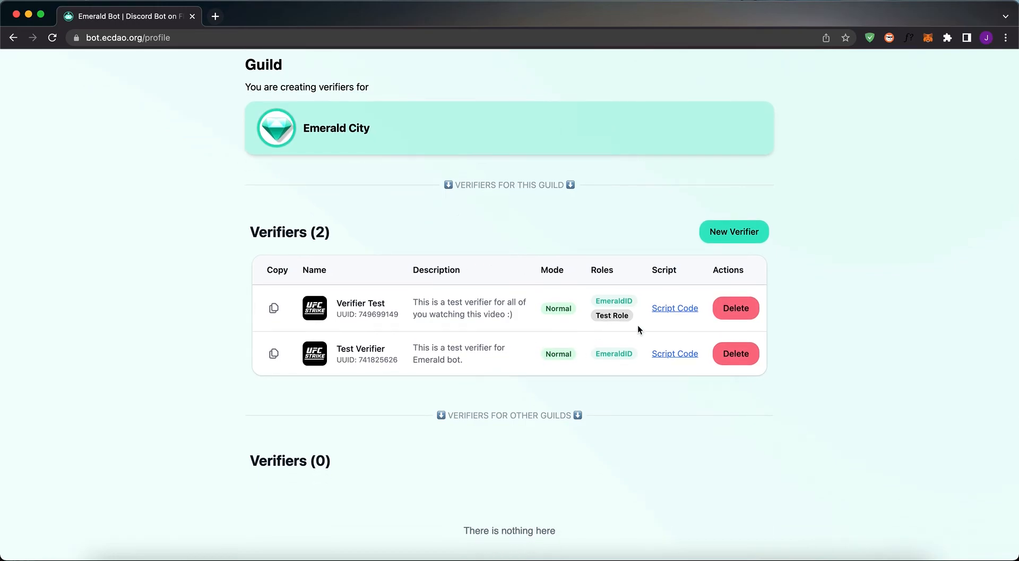
left_click(671, 311)
scroll(522, 326, "down", 10)
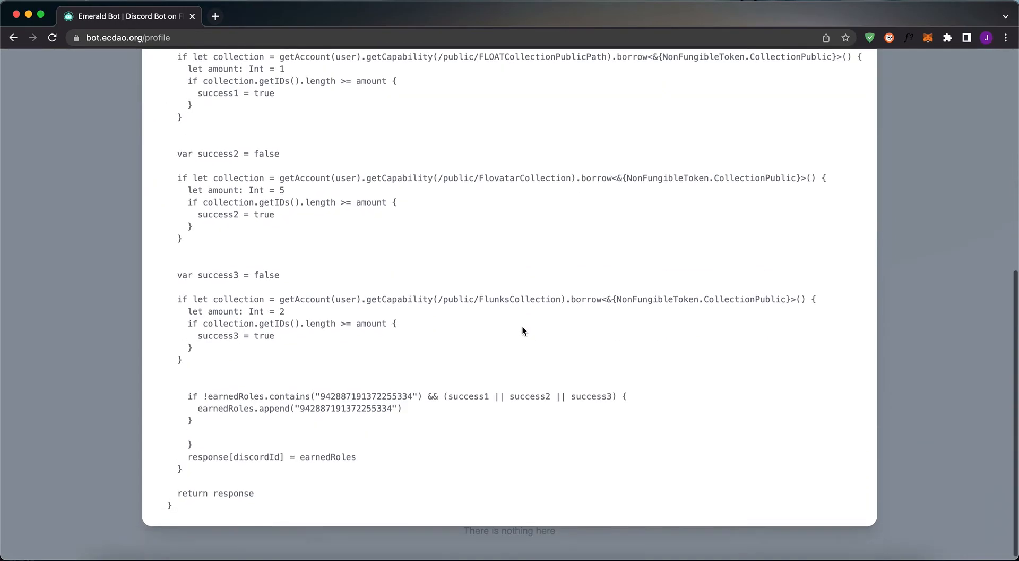
left_click(76, 318)
scroll(390, 332, "up", 3)
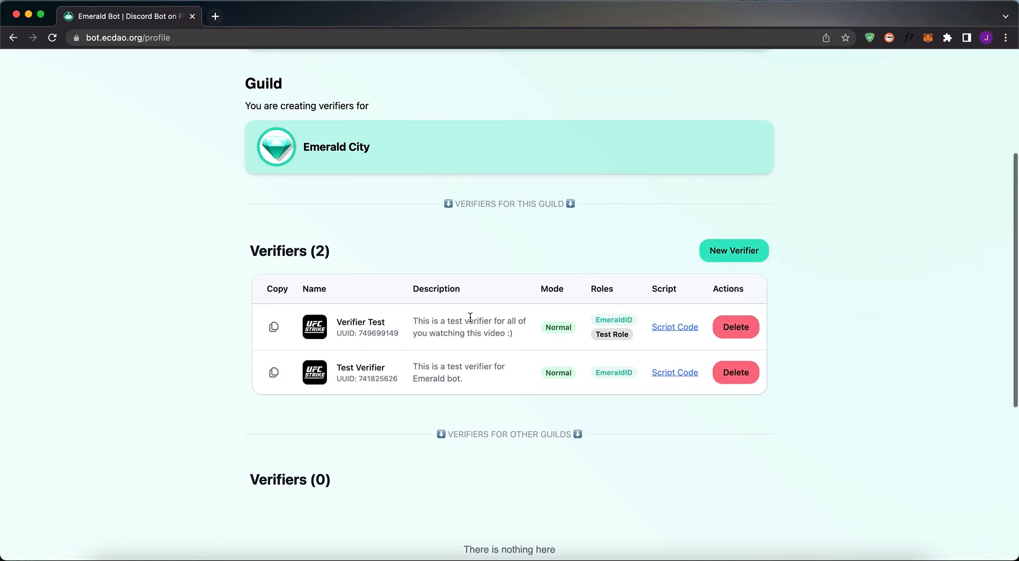
Copy the Verifier Test setup command, switch to Discord, and run it as /verify custom in the #test channel.
scroll(470, 317, "down", 2)
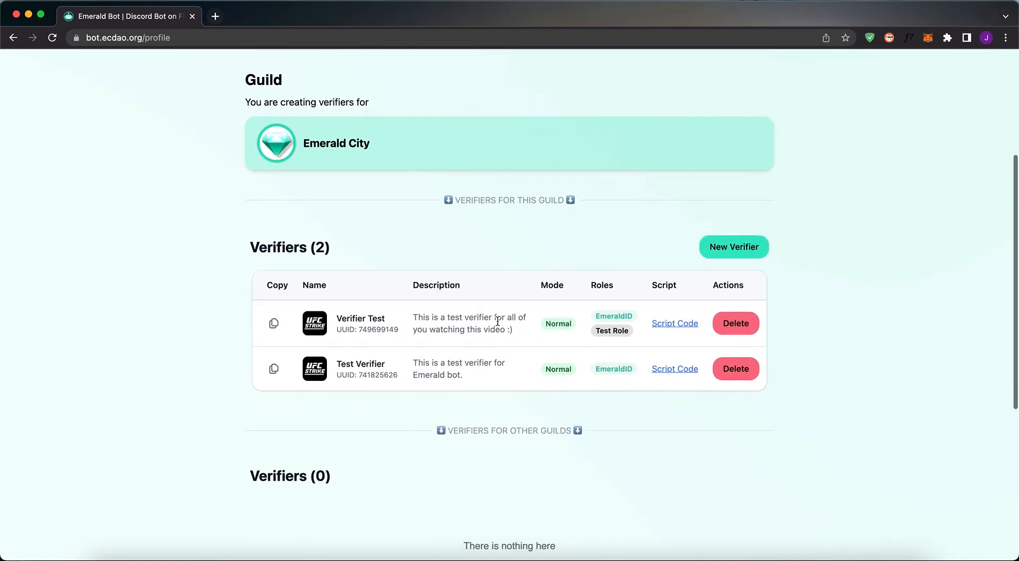
left_click(274, 324)
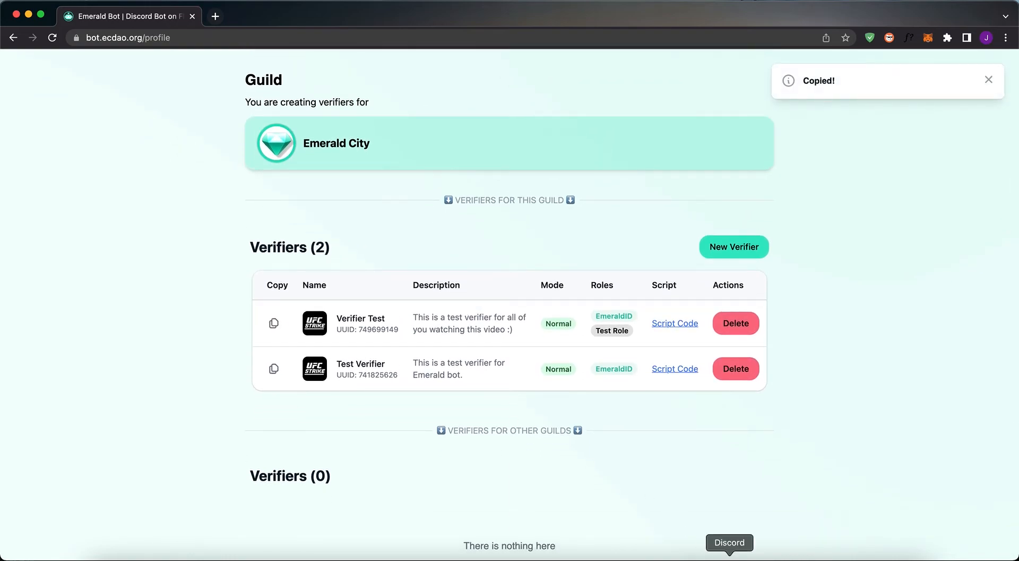
left_click(728, 553)
key("super+v")
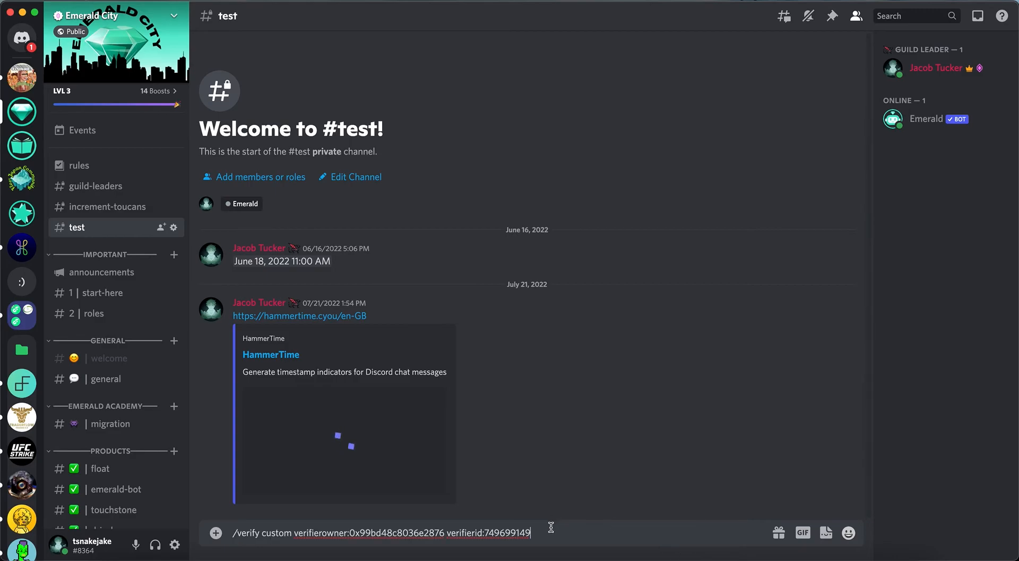
key("Return")
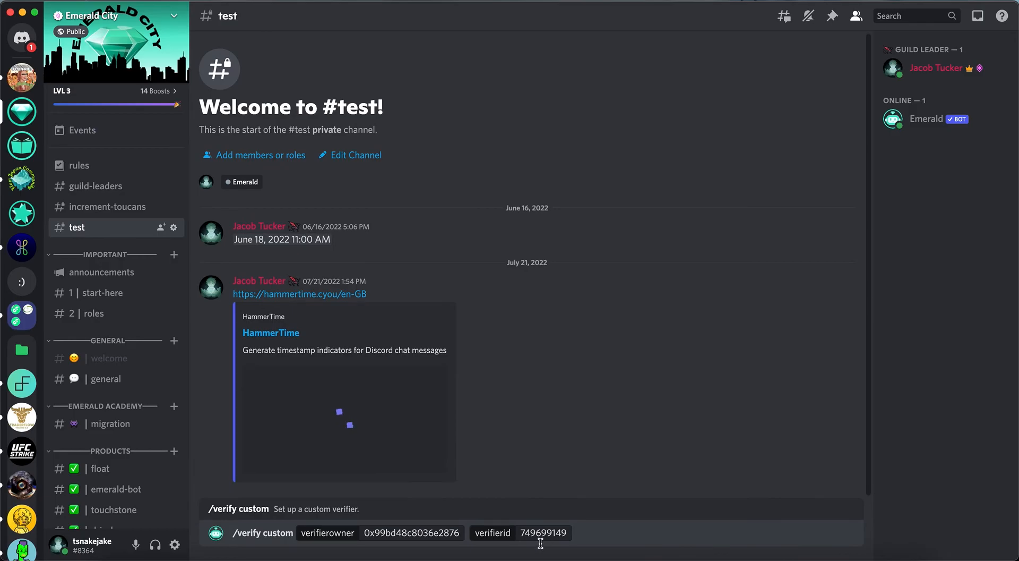
key("Return")
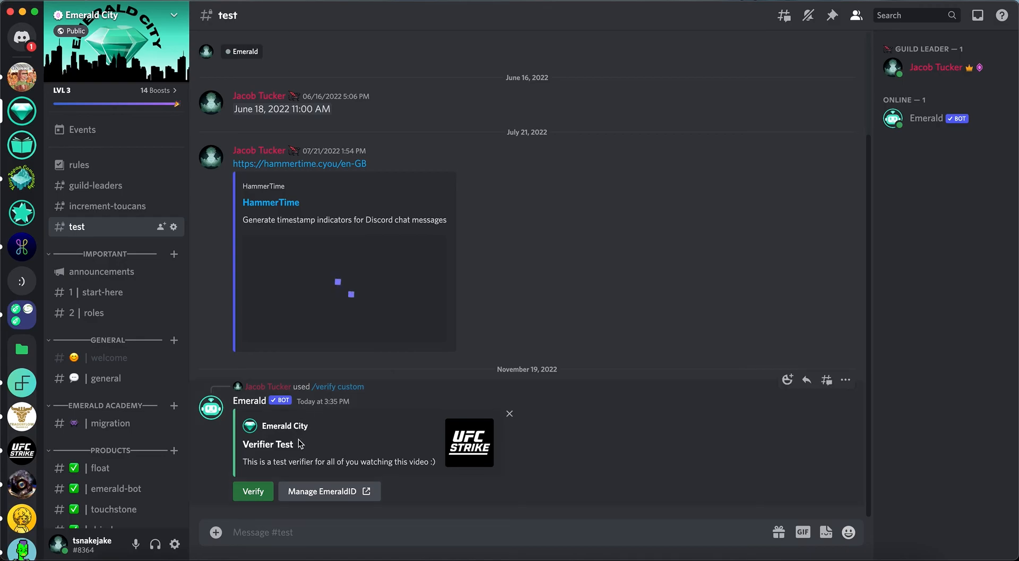
Verify with the posted Verifier Test message and check the roles listed in the bot's reply.
left_click(257, 495)
left_click_drag(524, 488, 233, 482)
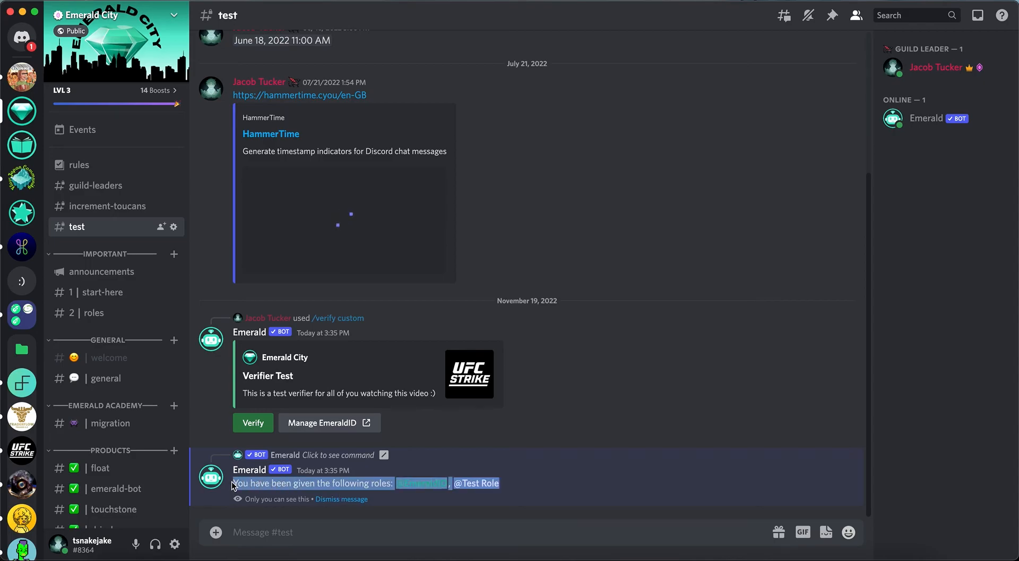
left_click(232, 484)
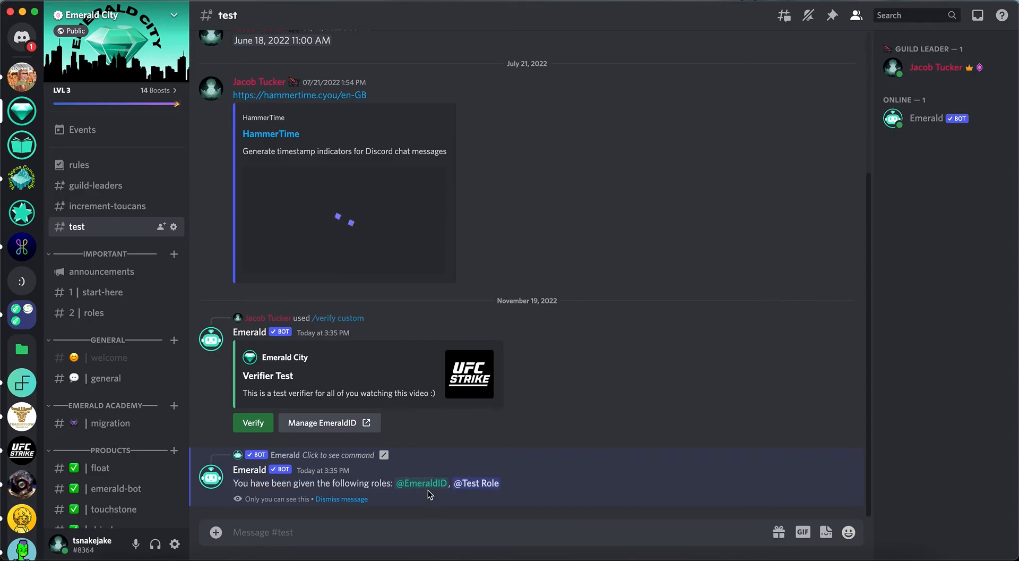
left_click_drag(395, 483, 445, 482)
left_click(518, 475)
left_click_drag(514, 487, 456, 483)
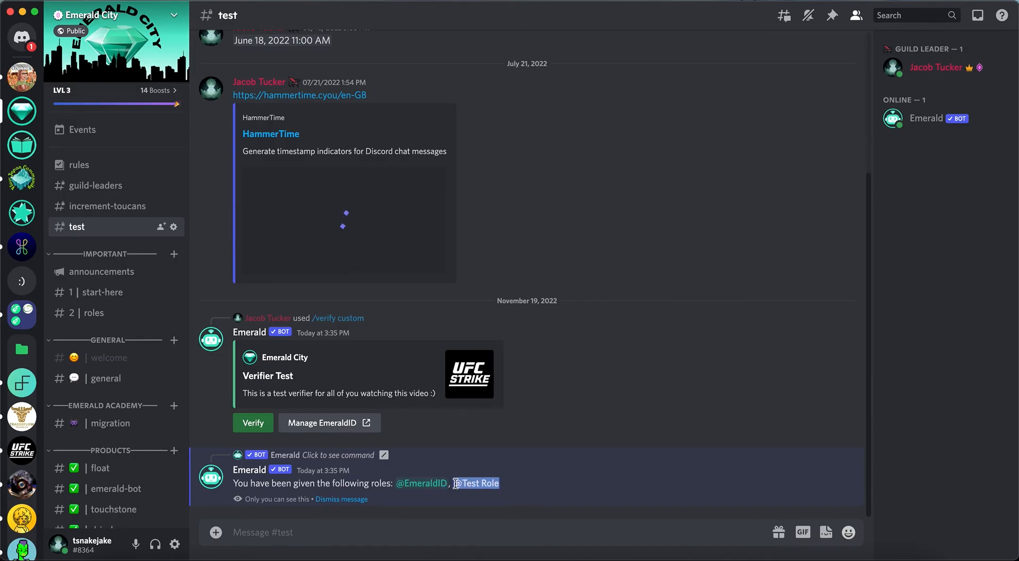
left_click(530, 483)
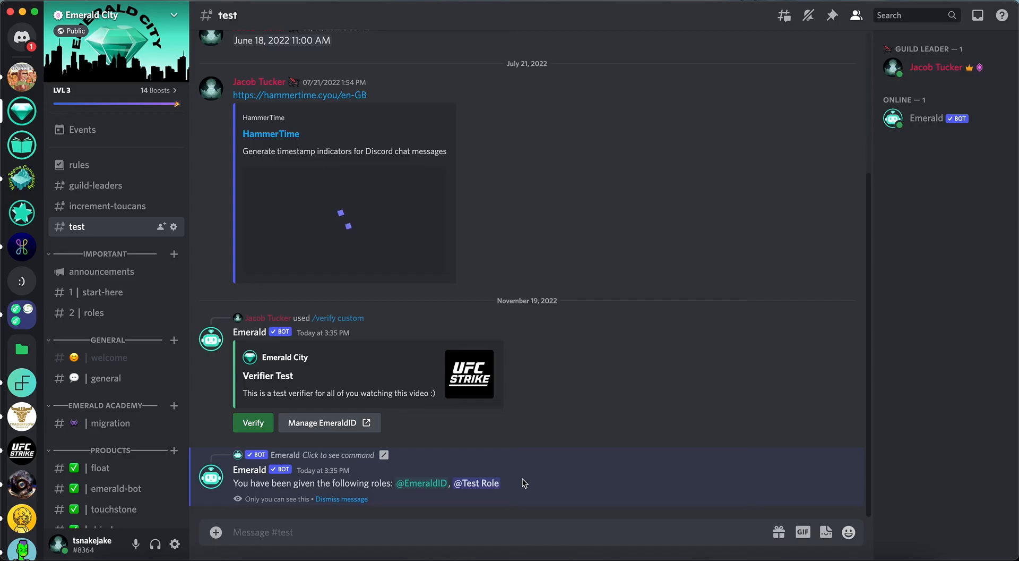
Switch to Google Chrome, examine the product benefits on the Emerald Pass site, and return to the Emerald Bot page.
left_click(628, 557)
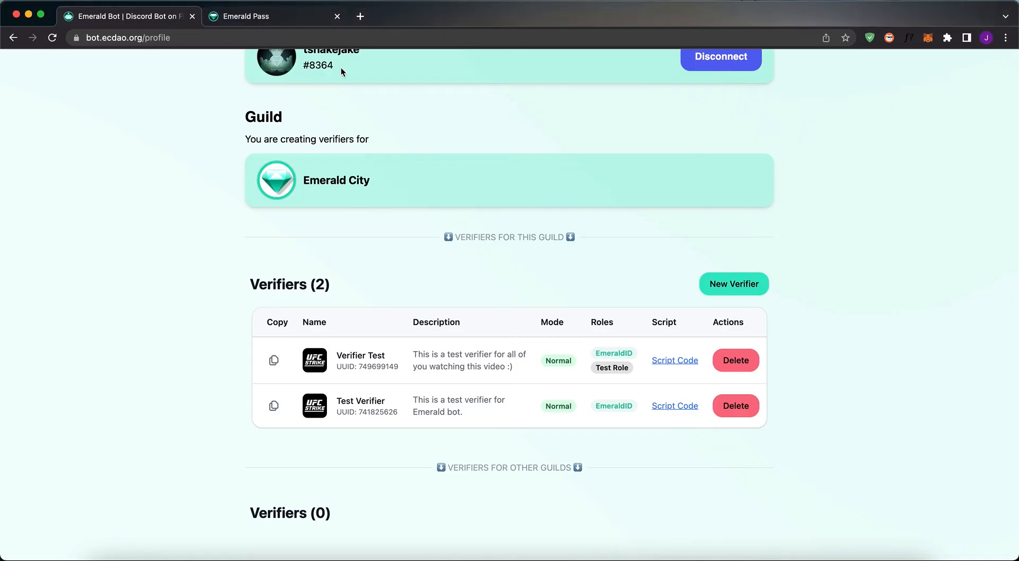
left_click(304, 18)
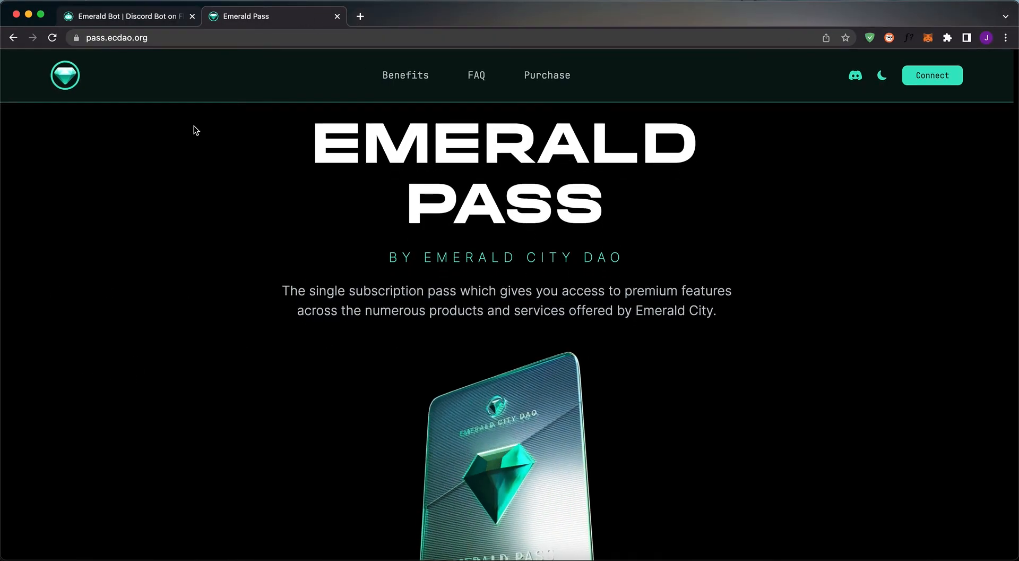
scroll(289, 292, "down", 3)
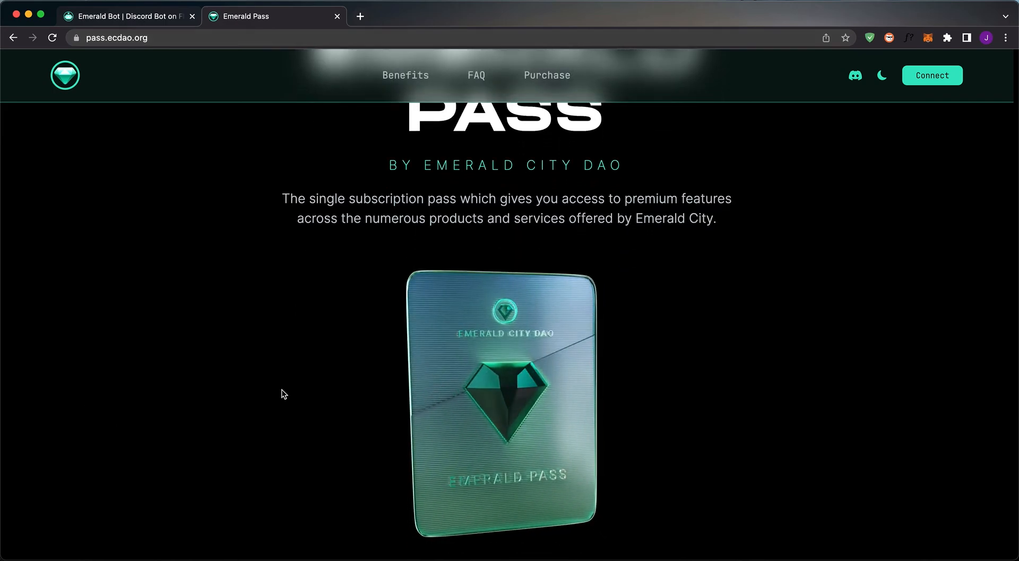
scroll(284, 394, "down", 3)
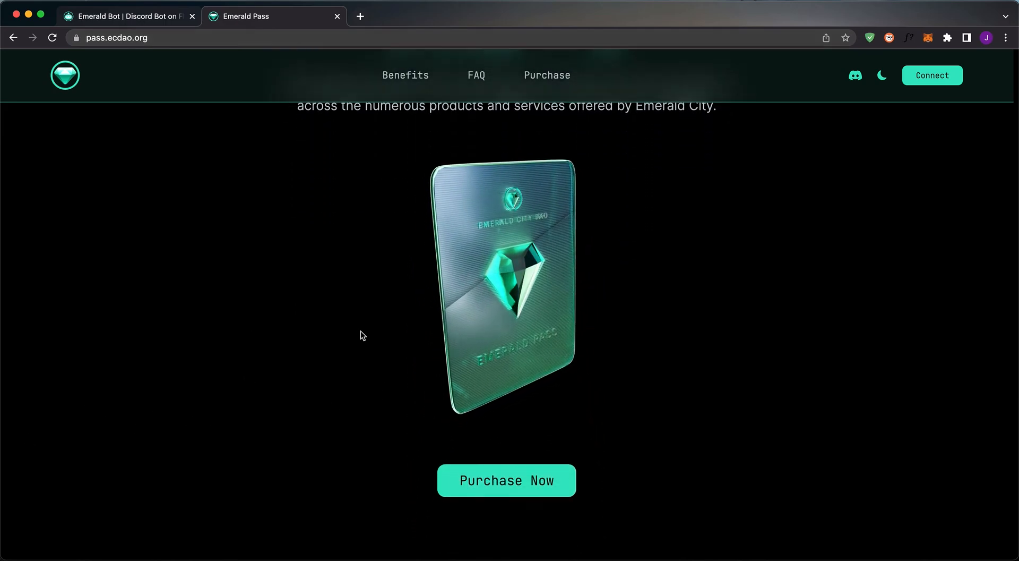
scroll(361, 334, "down", 10)
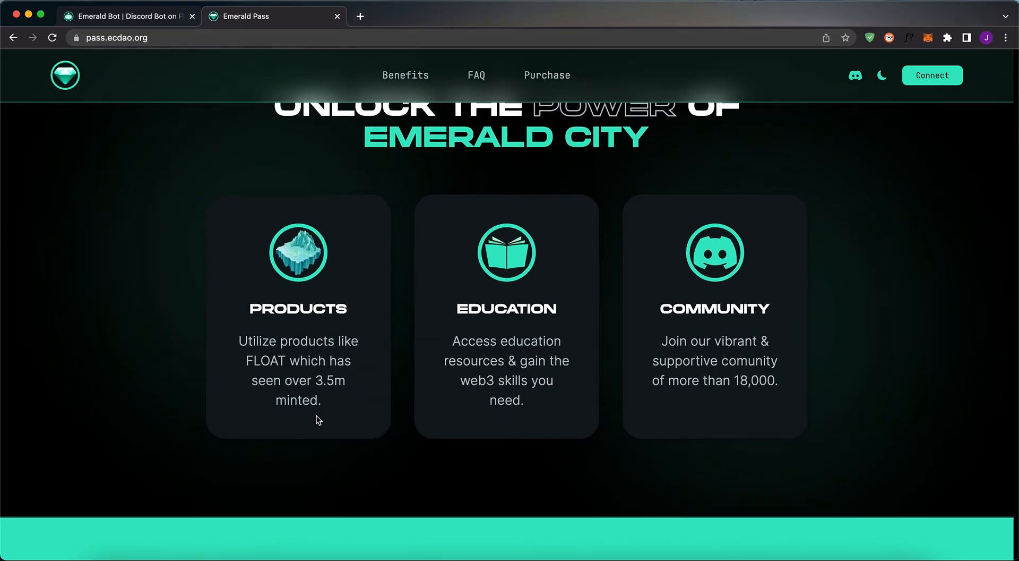
scroll(316, 419, "down", 9)
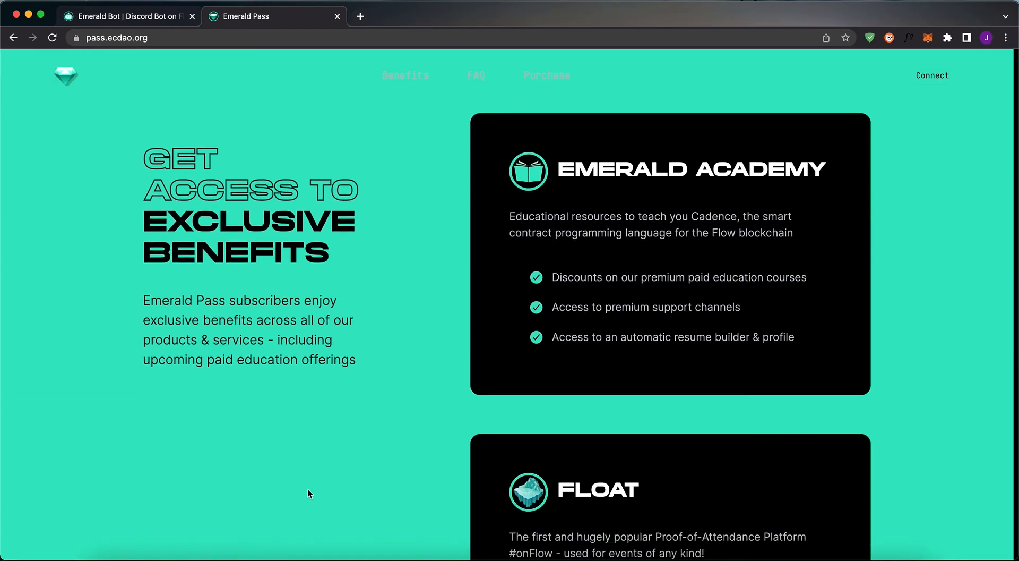
scroll(254, 446, "down", 2)
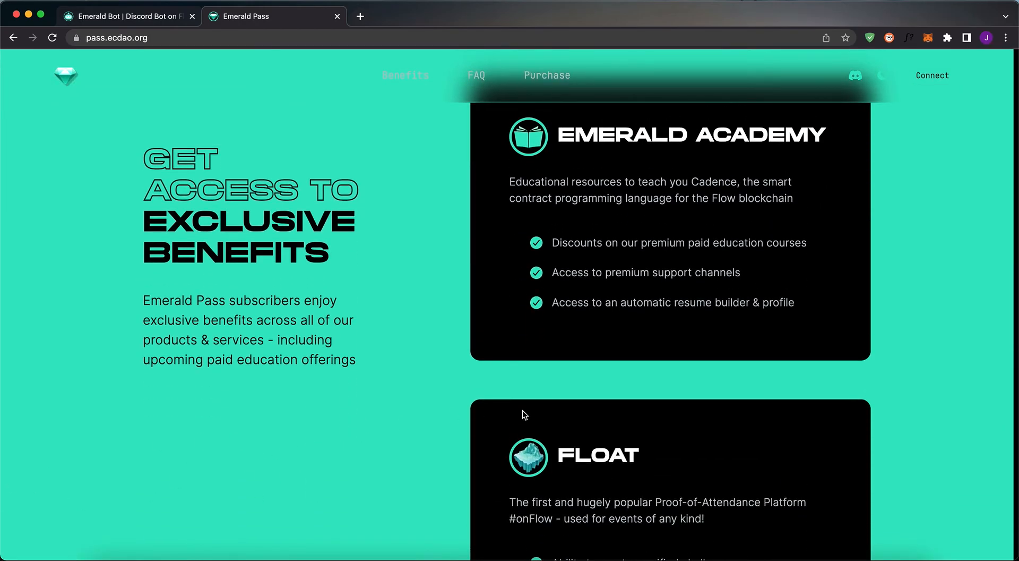
scroll(523, 410, "down", 10)
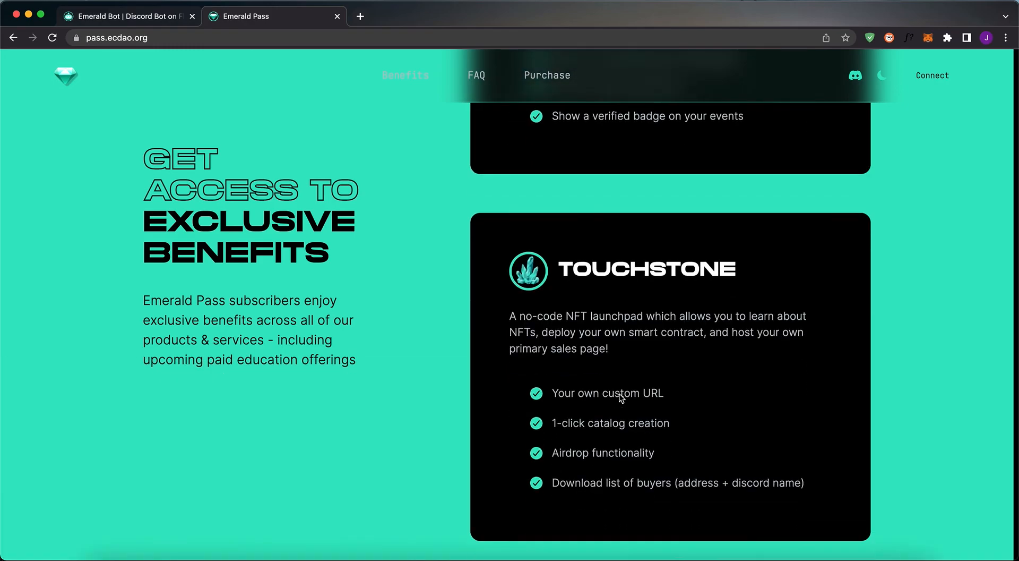
scroll(621, 397, "down", 4)
left_click(176, 22)
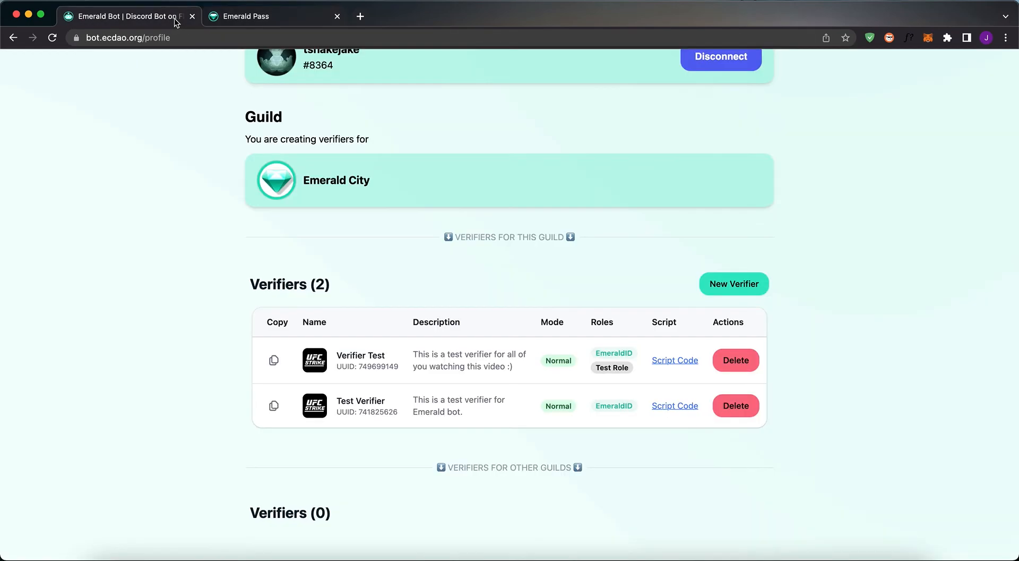
Switch to Discord, start a /removal command in #test, and fill verifierowner with the wallet address from the Emerald Bot profile.
left_click(731, 557)
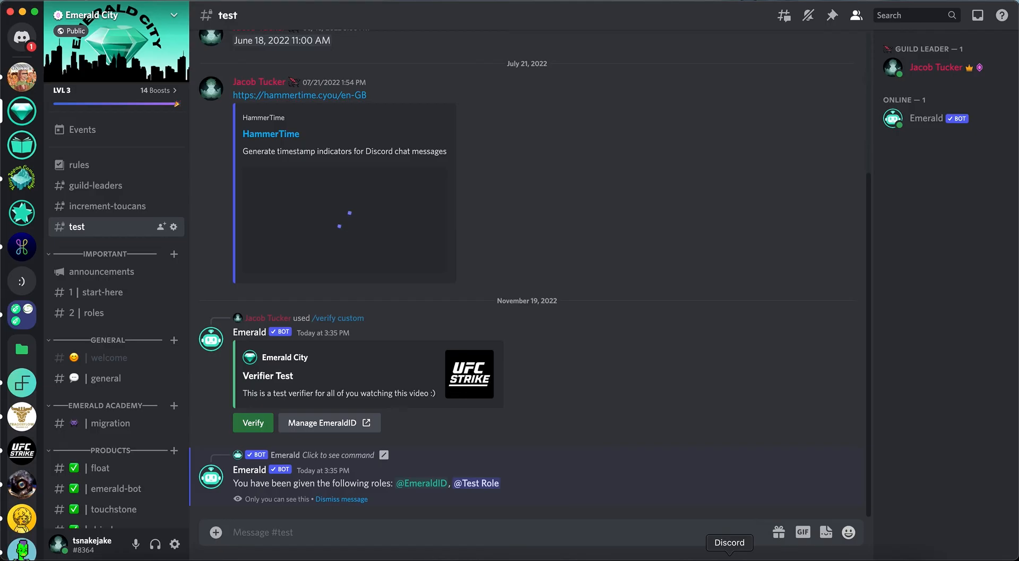
type("/r")
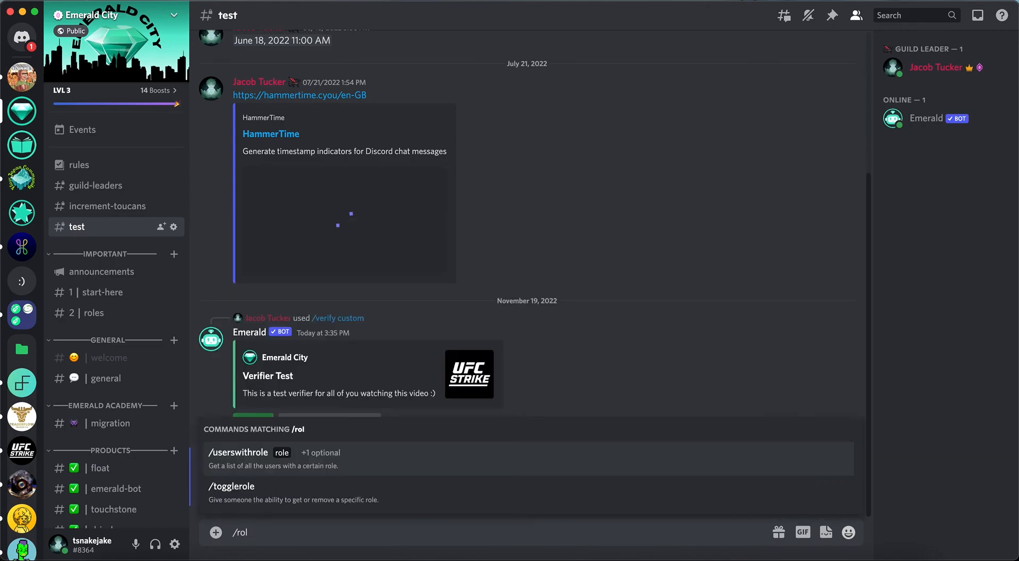
key("Tab")
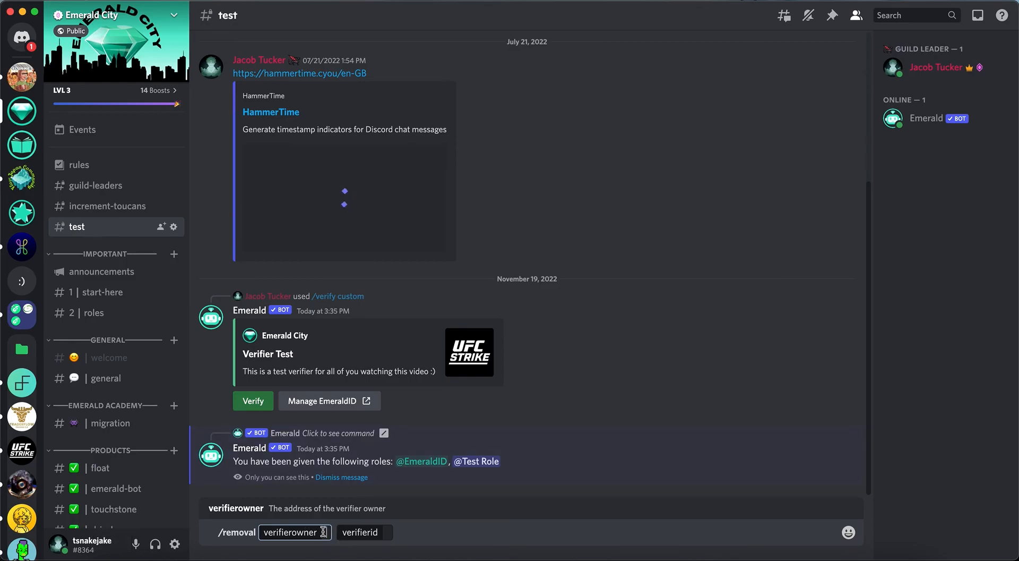
left_click(627, 557)
scroll(594, 328, "up", 5)
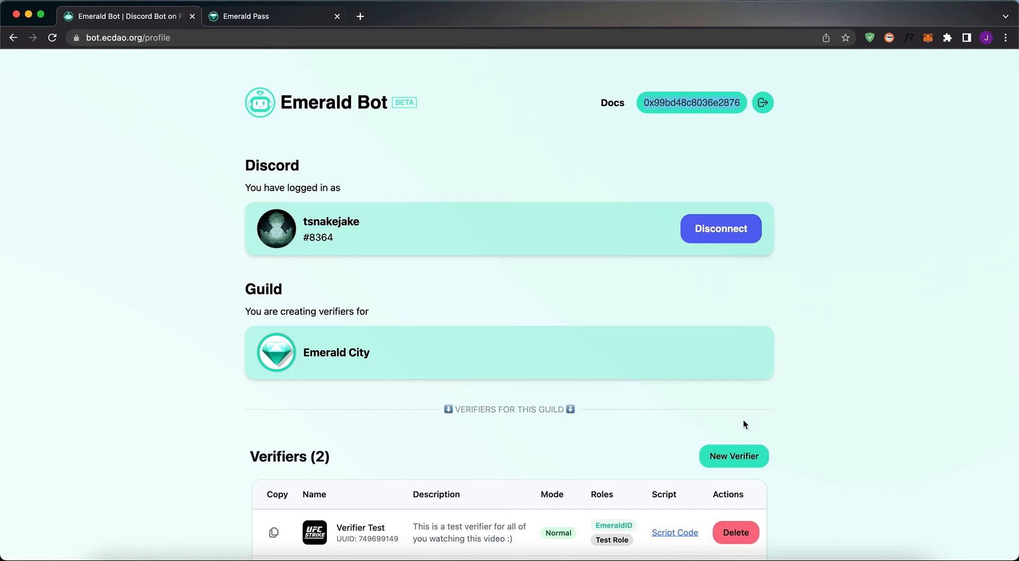
left_click(731, 557)
key("super+v")
key("Tab")
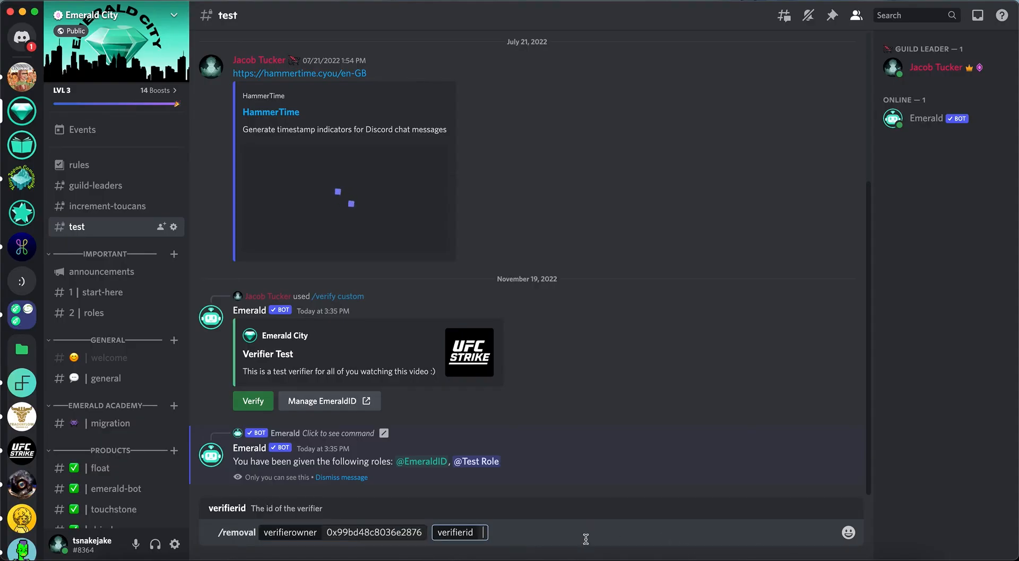
Fill the /removal command's verifierid with Verifier Test's UUID from Emerald Bot, and discard the command without sending it.
left_click(627, 556)
scroll(387, 470, "down", 1)
double_click(384, 412)
key("super+c")
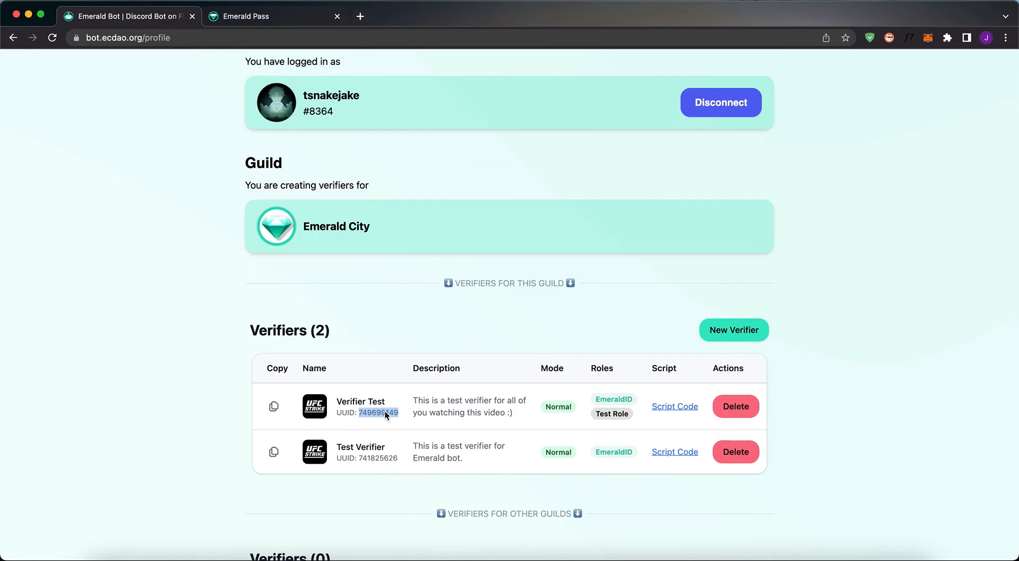
left_click(715, 552)
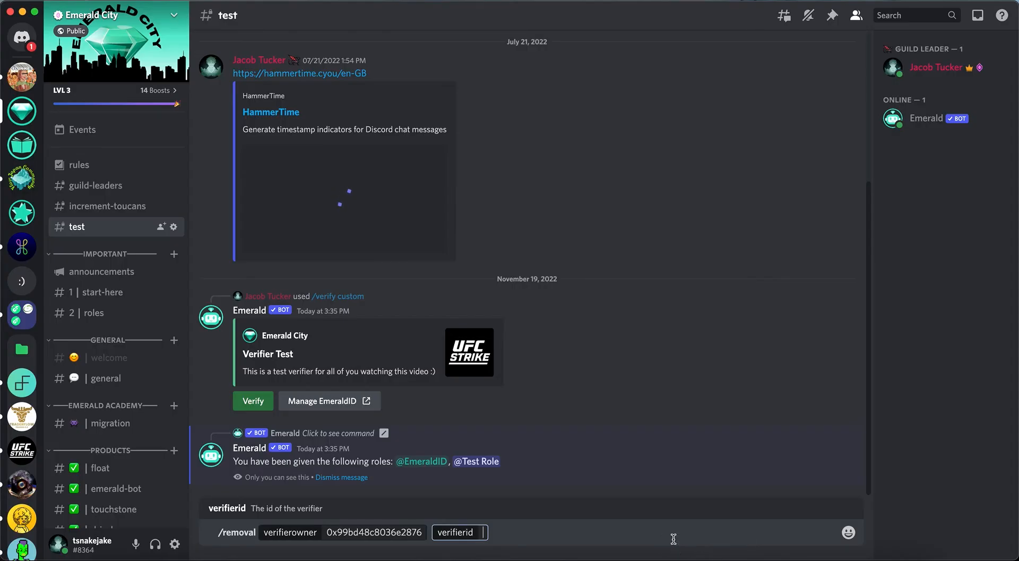
key("super+v")
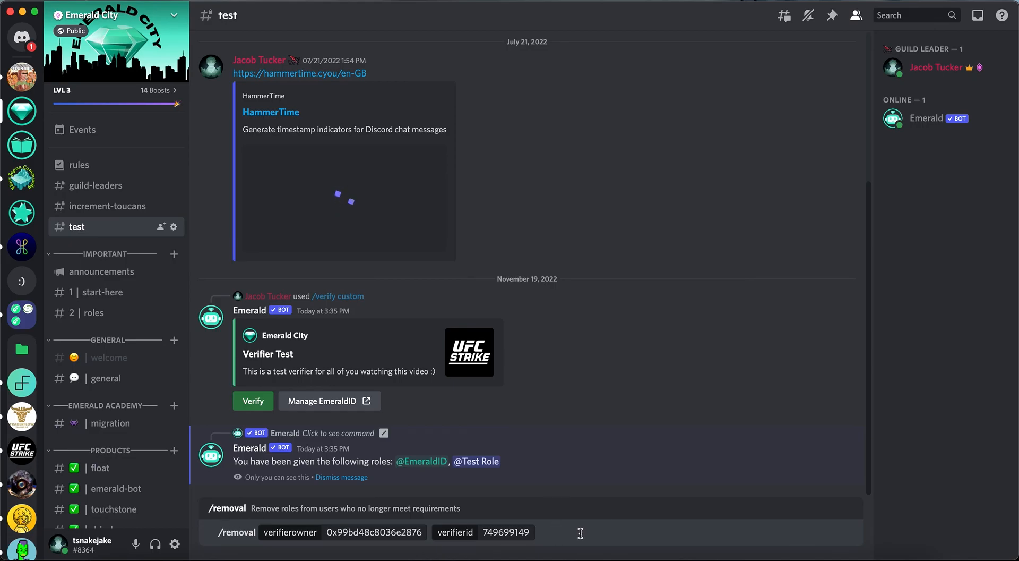
key("super+a")
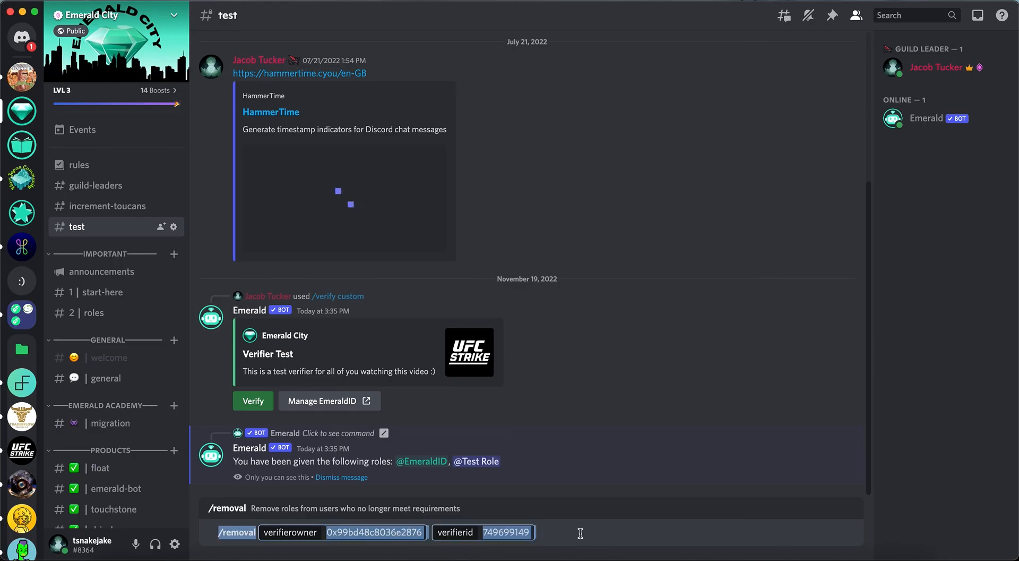
key("BackSpace")
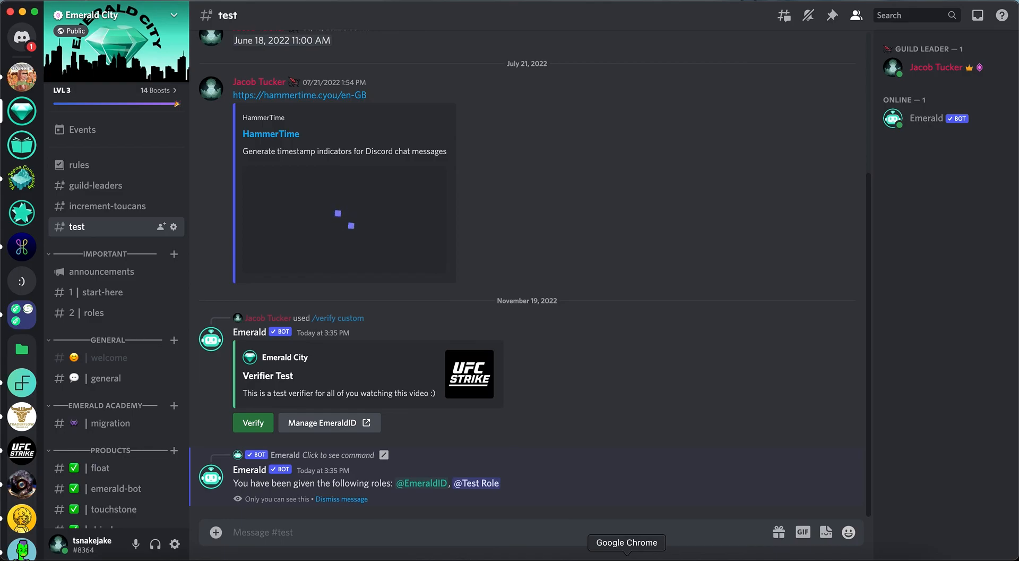
Switch back to Google Chrome and look over the Emerald Bot profile and its verifier lists.
left_click(626, 558)
scroll(465, 352, "up", 5)
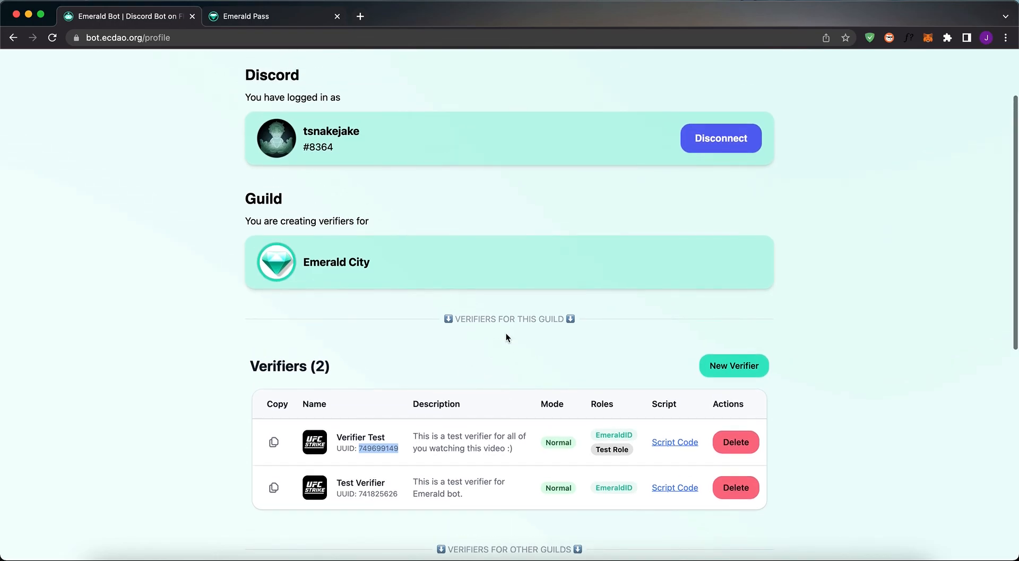
scroll(500, 284, "down", 4)
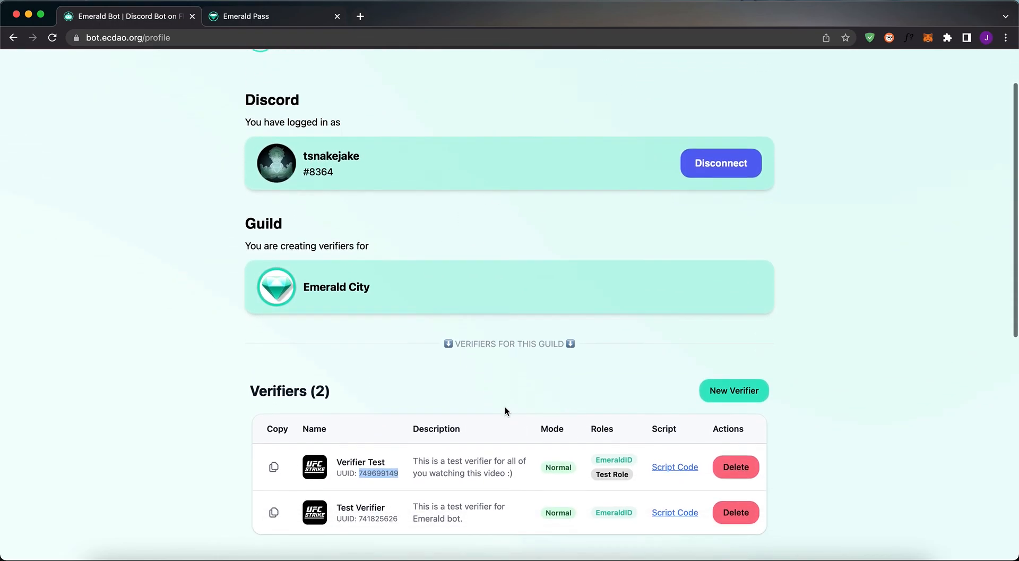
scroll(505, 410, "down", 7)
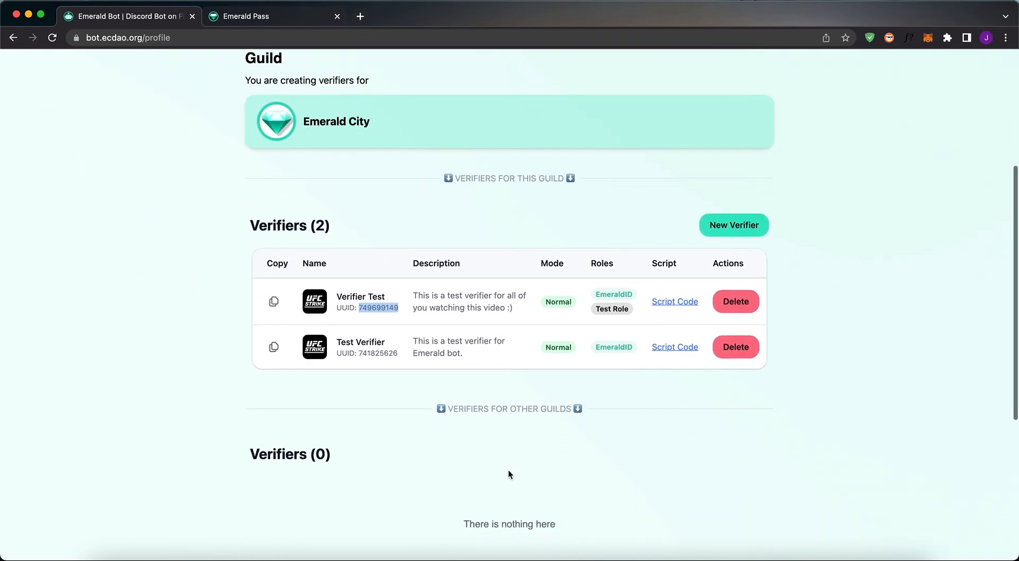
scroll(508, 471, "up", 10)
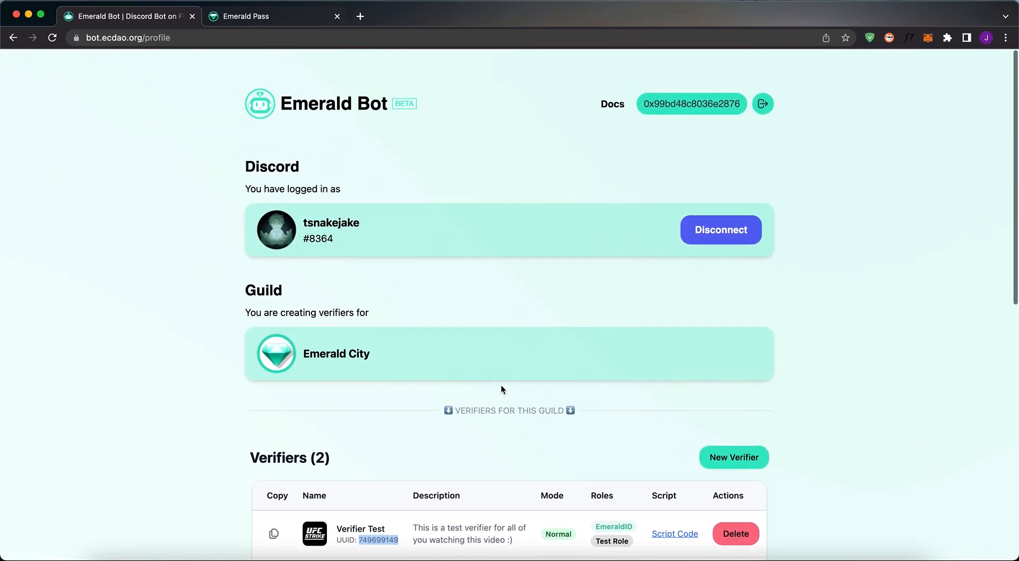